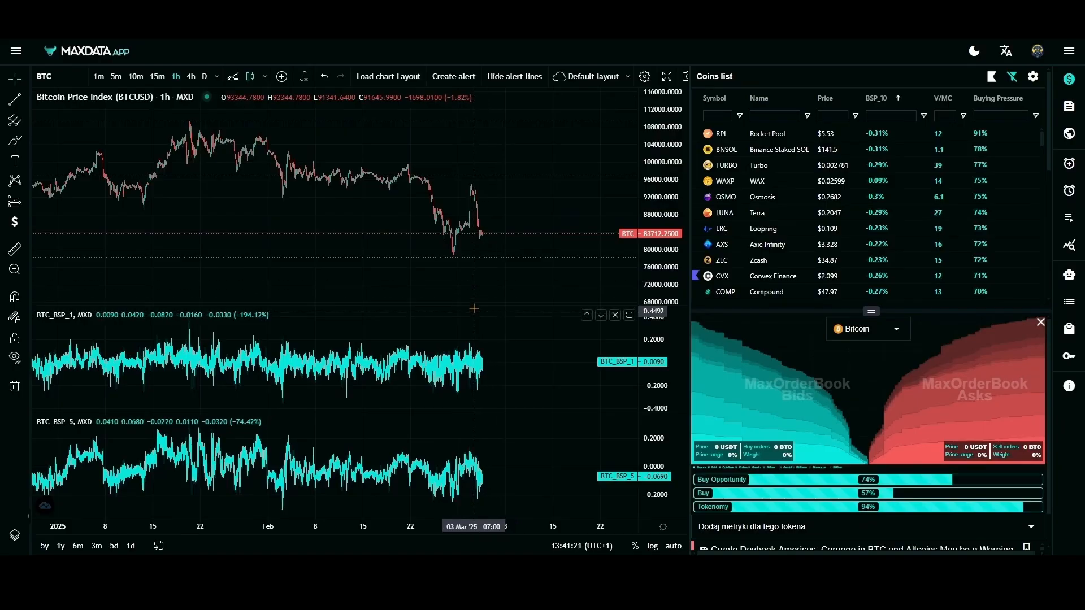
# Step: Enlarge the Bitcoin price pane by lowering its boundary with the BTC_BSP_1 pane, and shift the chart toward earlier dates
pyautogui.moveTo(473, 307); pyautogui.dragTo(474, 326)
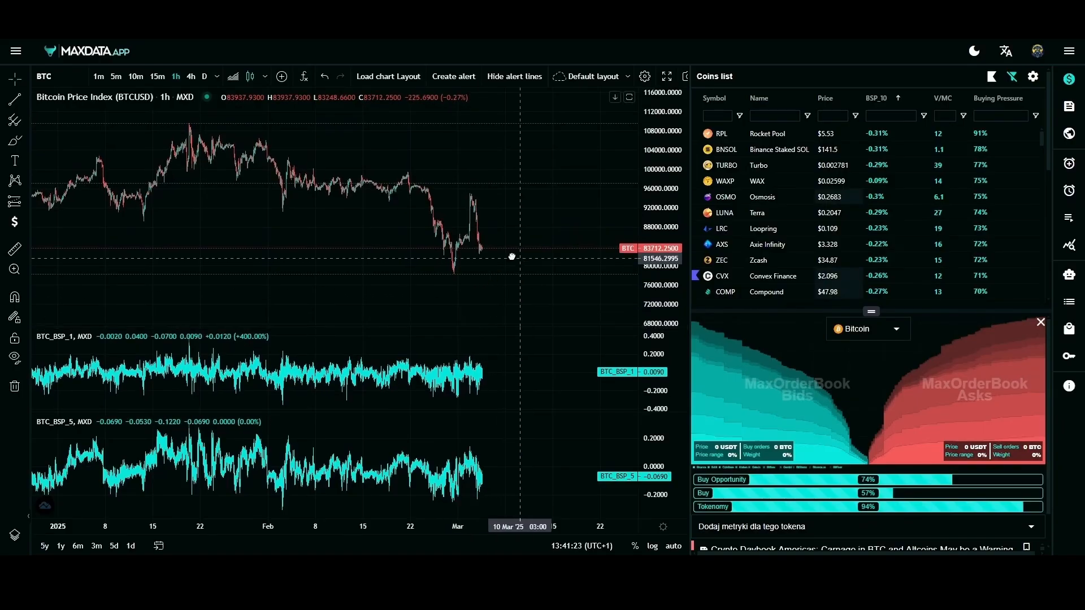
pyautogui.moveTo(511, 254); pyautogui.dragTo(489, 252)
pyautogui.moveTo(663, 271)
pyautogui.mouseDown()
pyautogui.moveTo(663, 233)
pyautogui.moveTo(663, 268)
pyautogui.mouseUp()
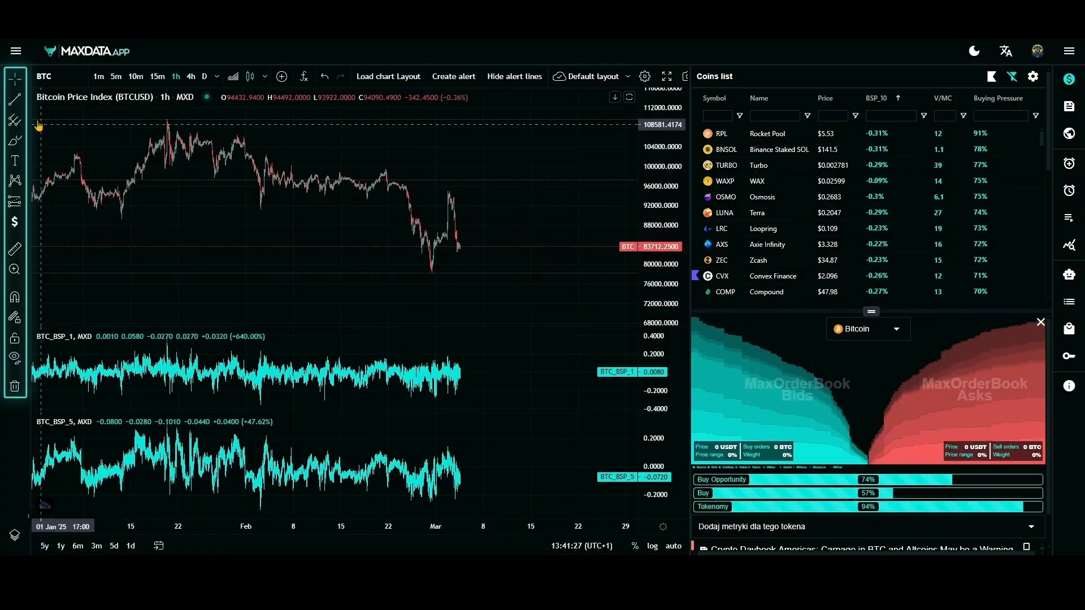
# Step: Draw a descending trend line above the Bitcoin price from about 105,581 on 30 Jan '25 to late March
pyautogui.click(15, 100)
pyautogui.click(237, 139)
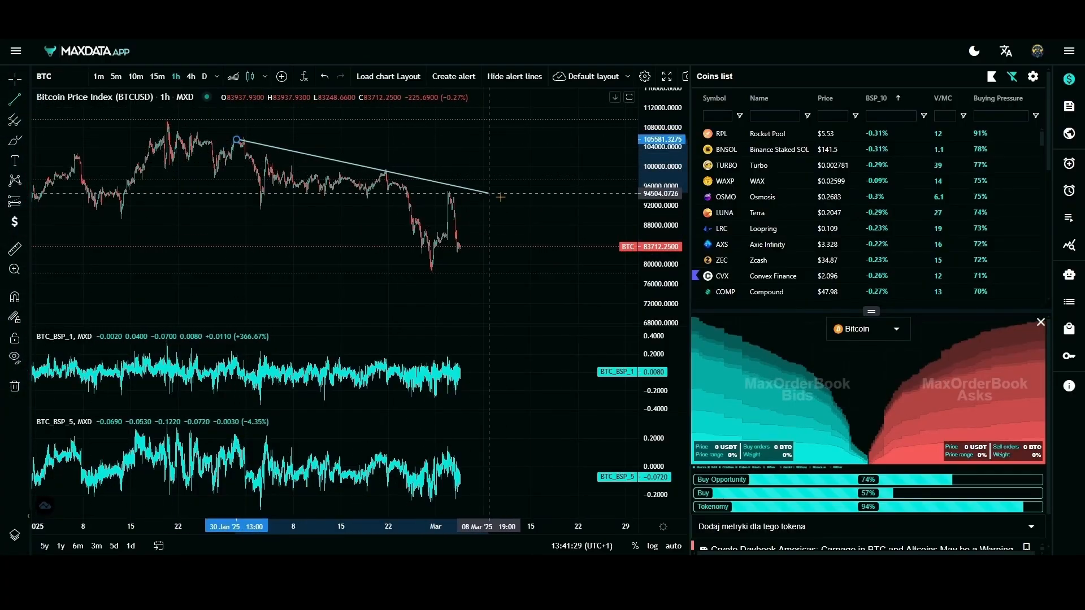
pyautogui.click(606, 213)
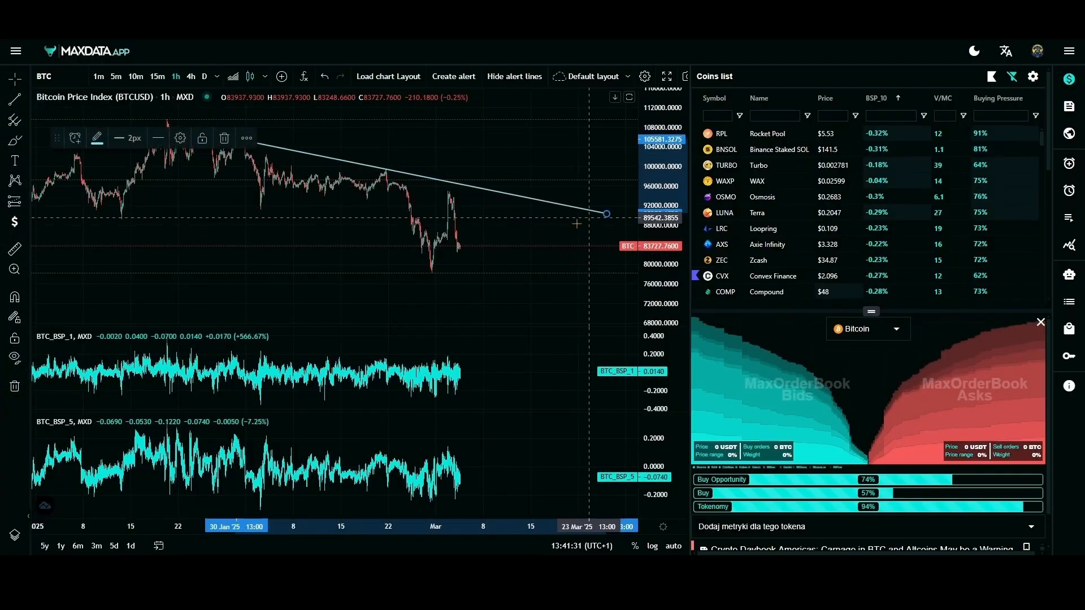
pyautogui.click(432, 269)
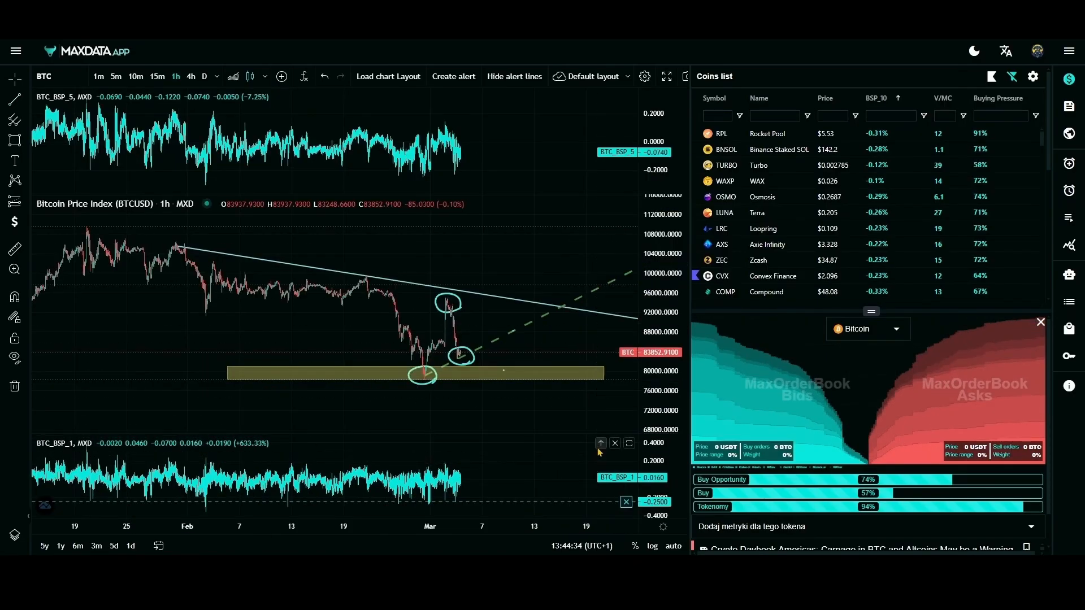
# Step: Move the BTC_BSP_1 pane above the Bitcoin price pane and compress the price scale
pyautogui.click(601, 445)
pyautogui.moveTo(657, 354); pyautogui.dragTo(653, 422)
pyautogui.scroll(-2, 613, 414)
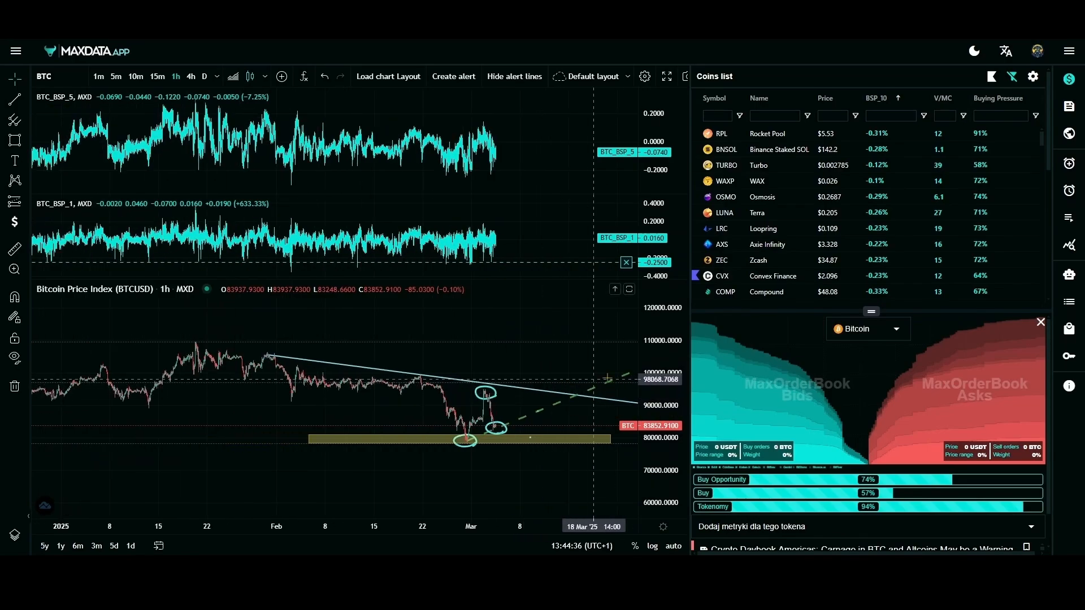
# Step: Move the Bitcoin price pane up above both the BTC_BSP_1 and BTC_BSP_5 panes, and maximize it
pyautogui.click(615, 290)
pyautogui.click(602, 203)
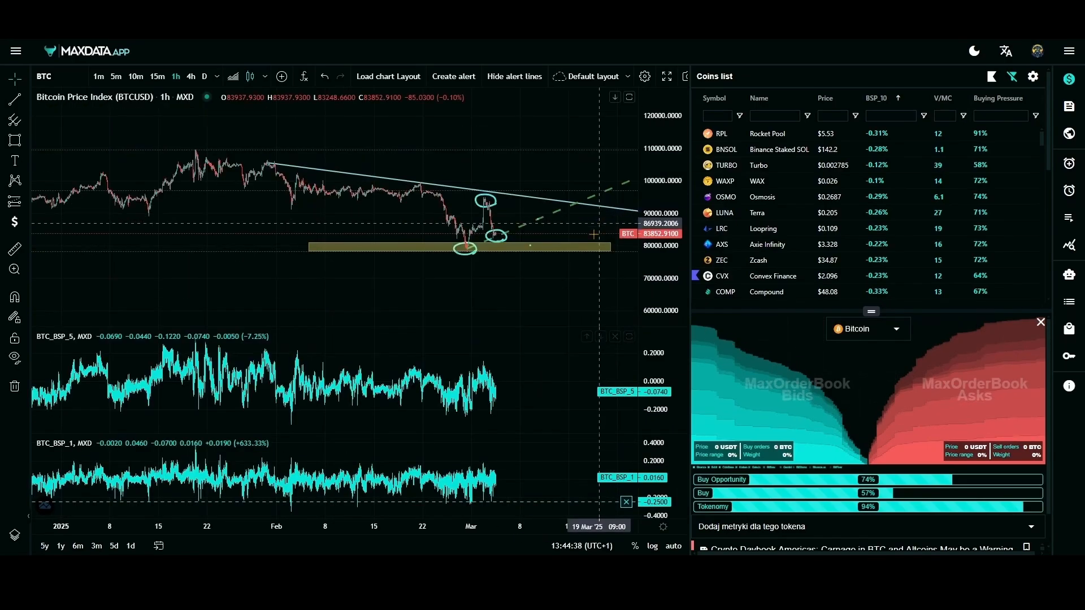
pyautogui.click(629, 97)
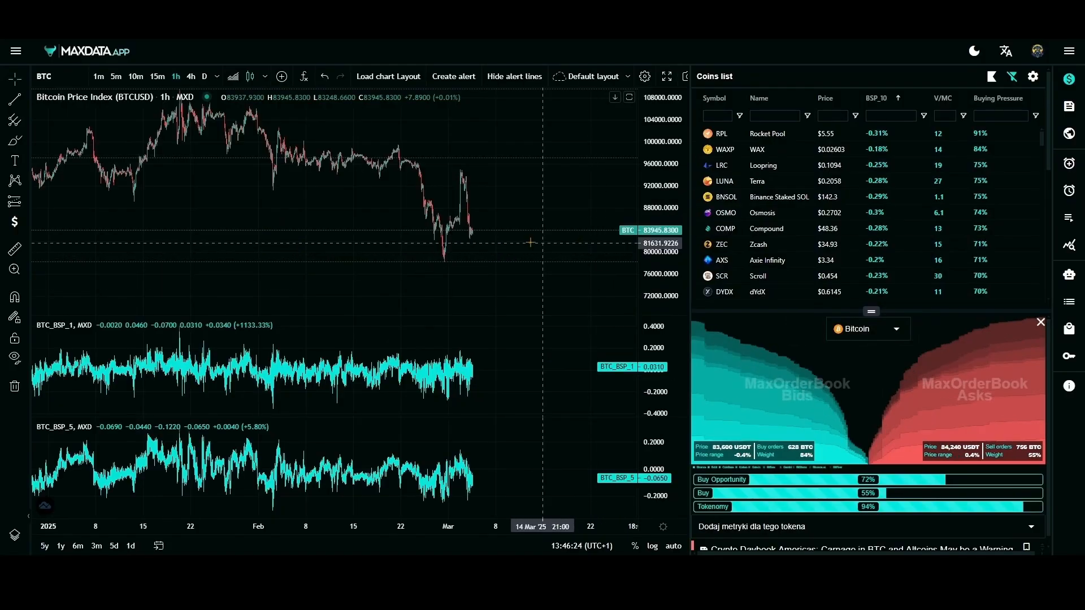
# Step: In the chart's appearance settings, try orange and yellow vertical grid lines, choose cyan, and open their line style options
pyautogui.rightClick(530, 243)
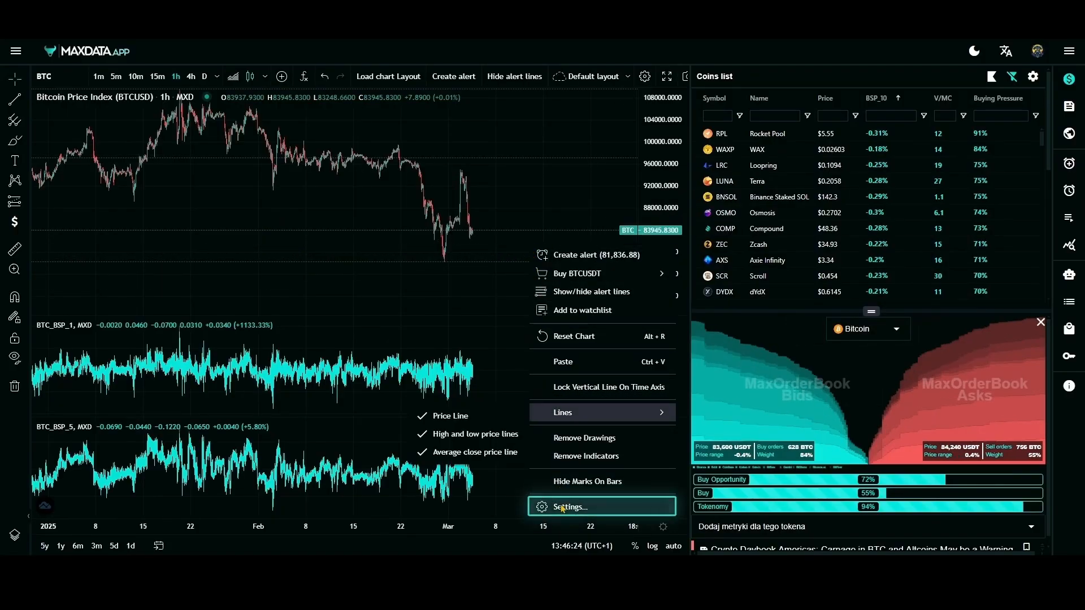
pyautogui.click(562, 508)
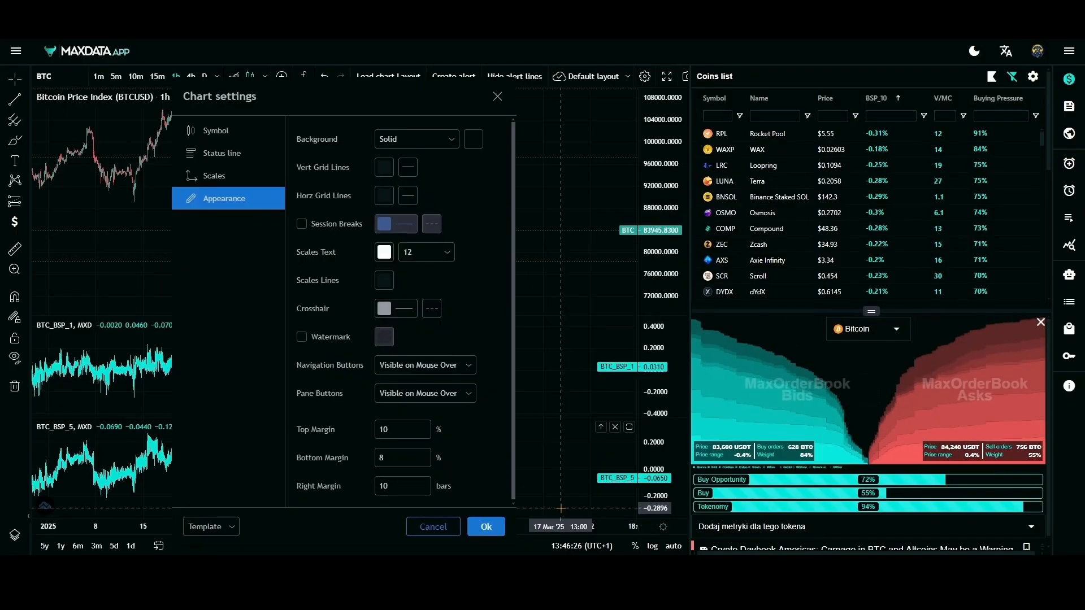
pyautogui.moveTo(393, 99); pyautogui.dragTo(437, 94)
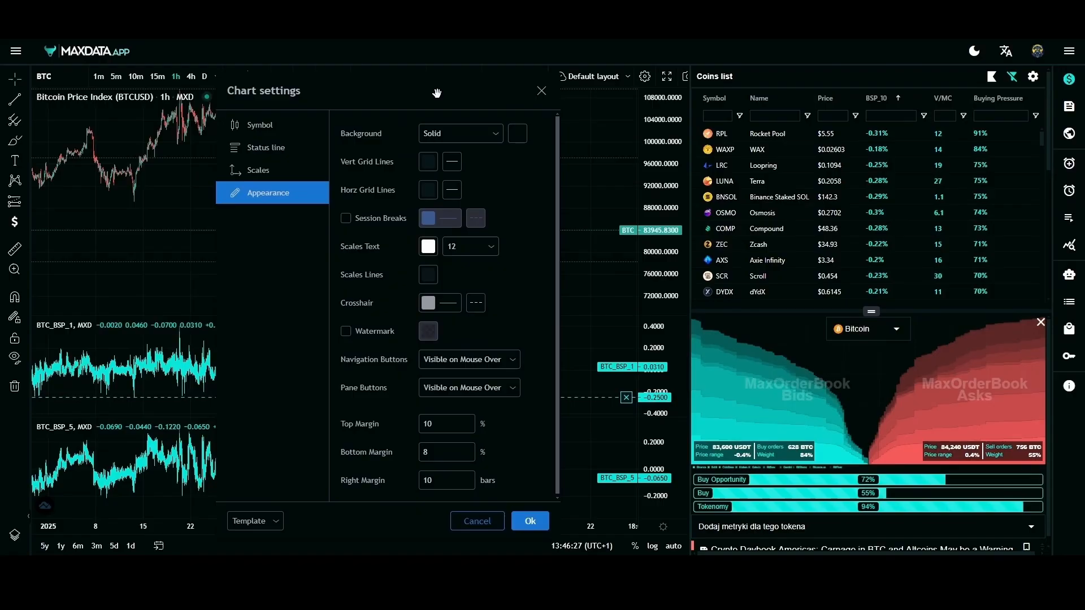
pyautogui.click(430, 163)
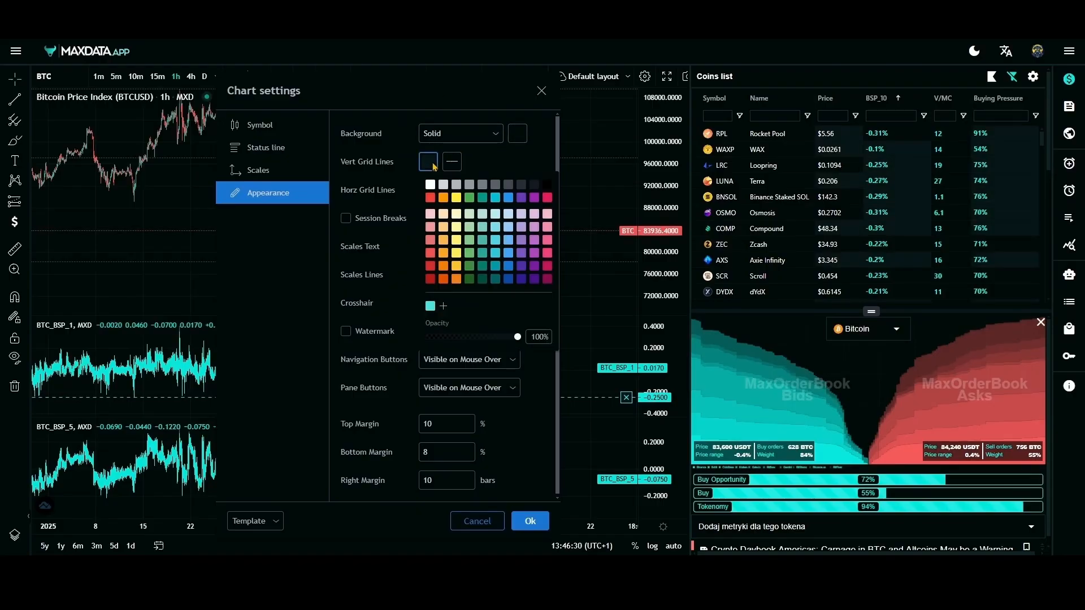
pyautogui.click(444, 198)
pyautogui.click(456, 197)
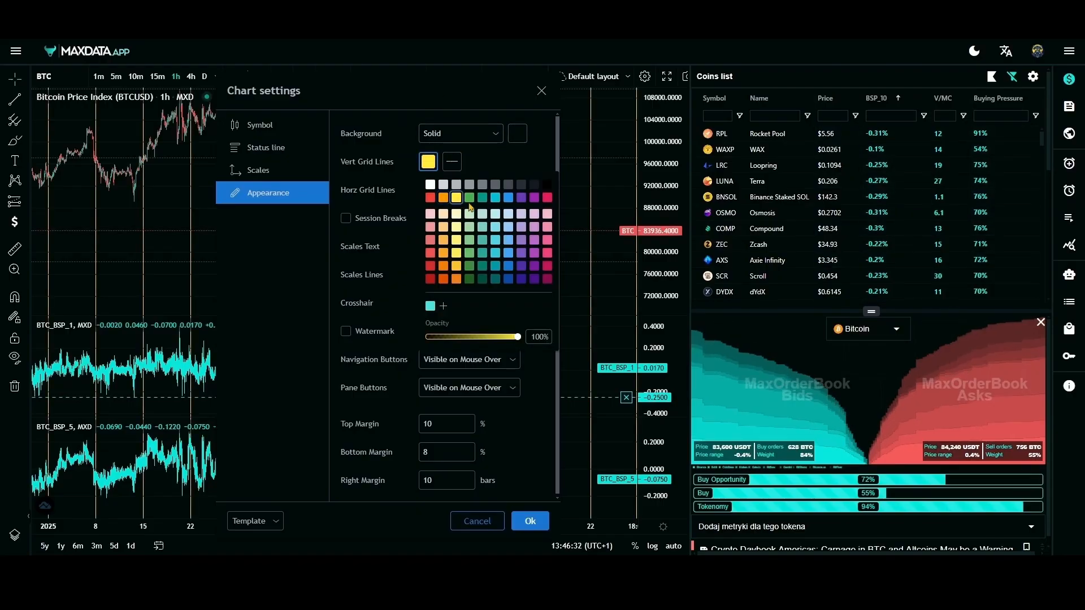
pyautogui.click(495, 198)
pyautogui.click(451, 162)
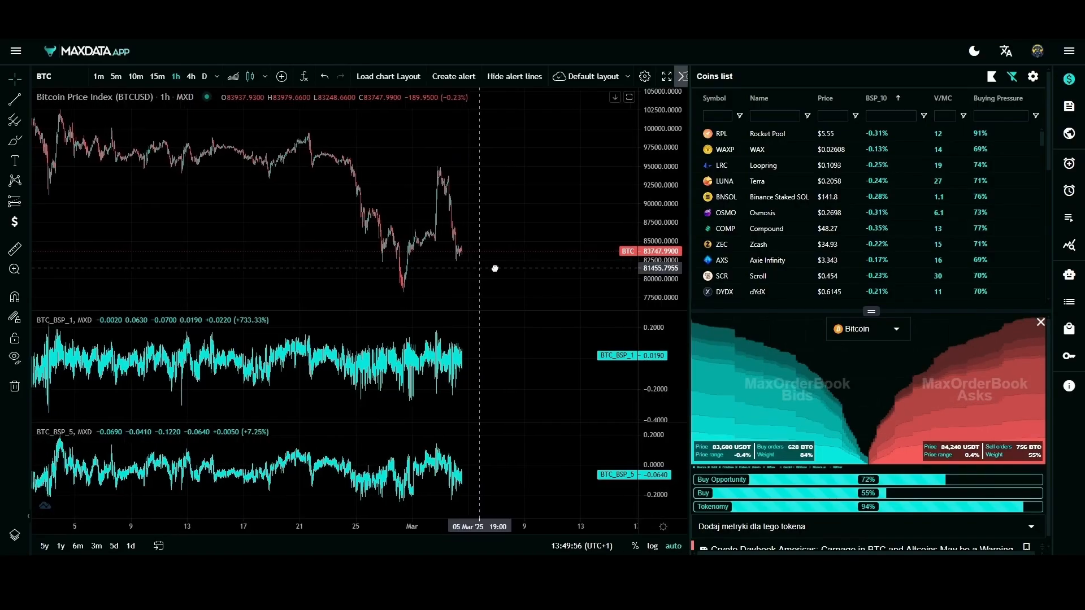
# Step: Change the main chart symbol to ETHUSDT through the symbol search
pyautogui.click(52, 78)
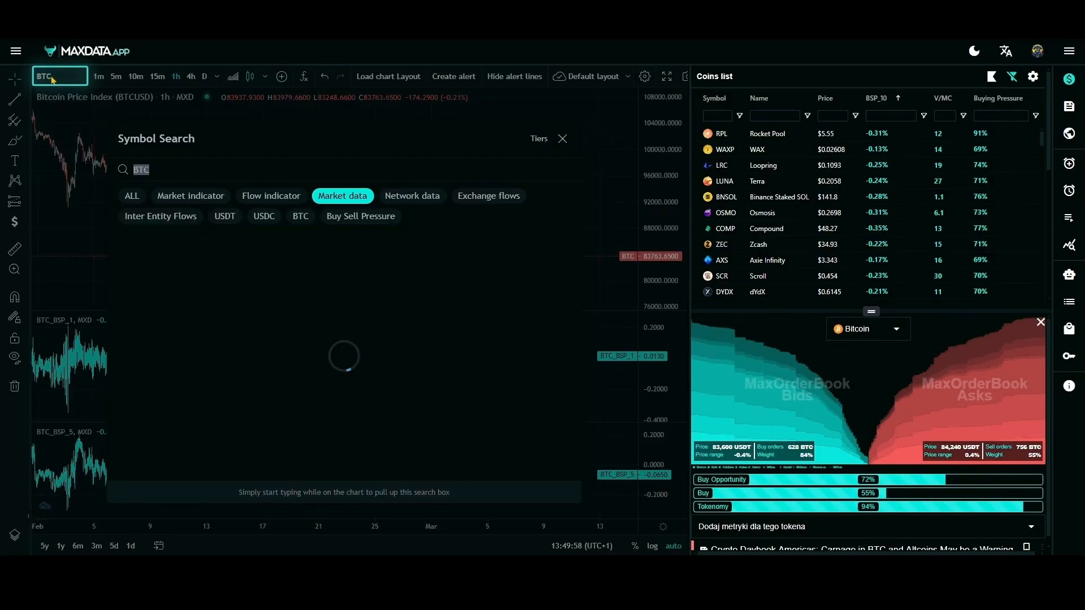
pyautogui.write('ETH')
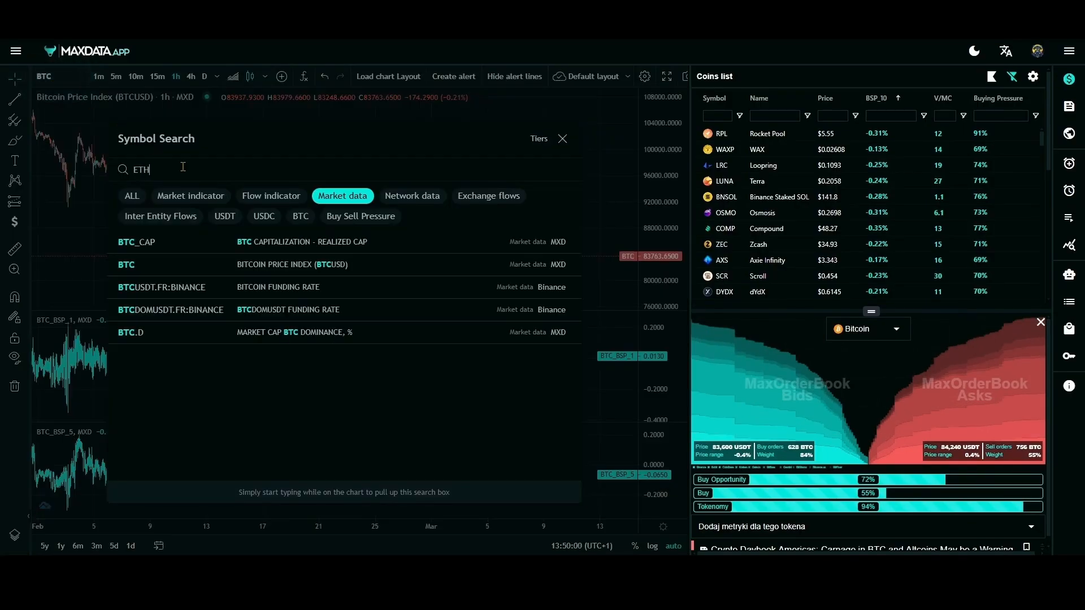
pyautogui.write('USD')
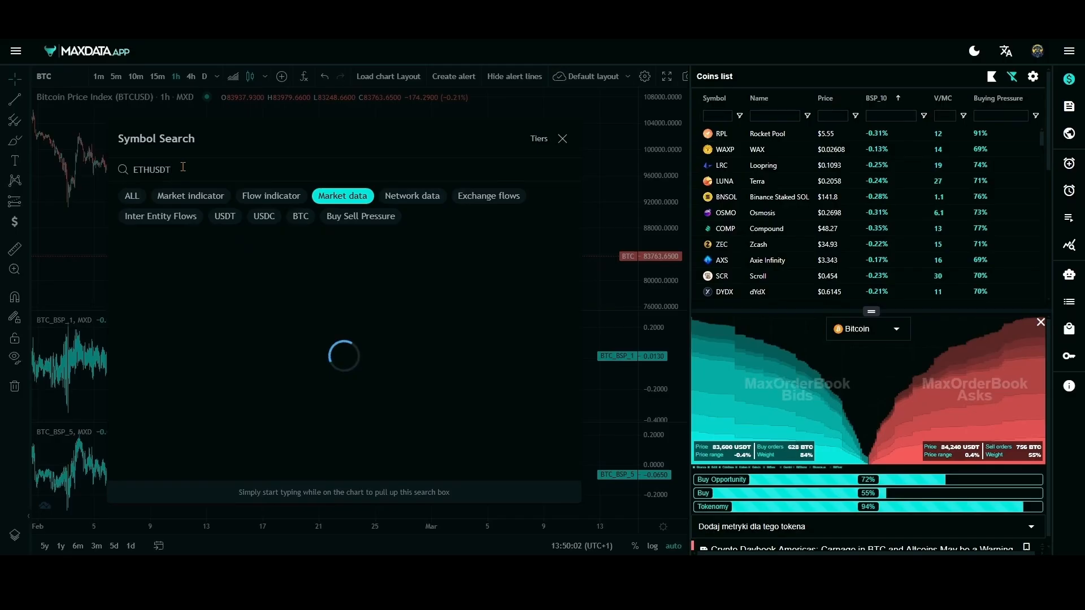
pyautogui.write('T')
pyautogui.press('Return')
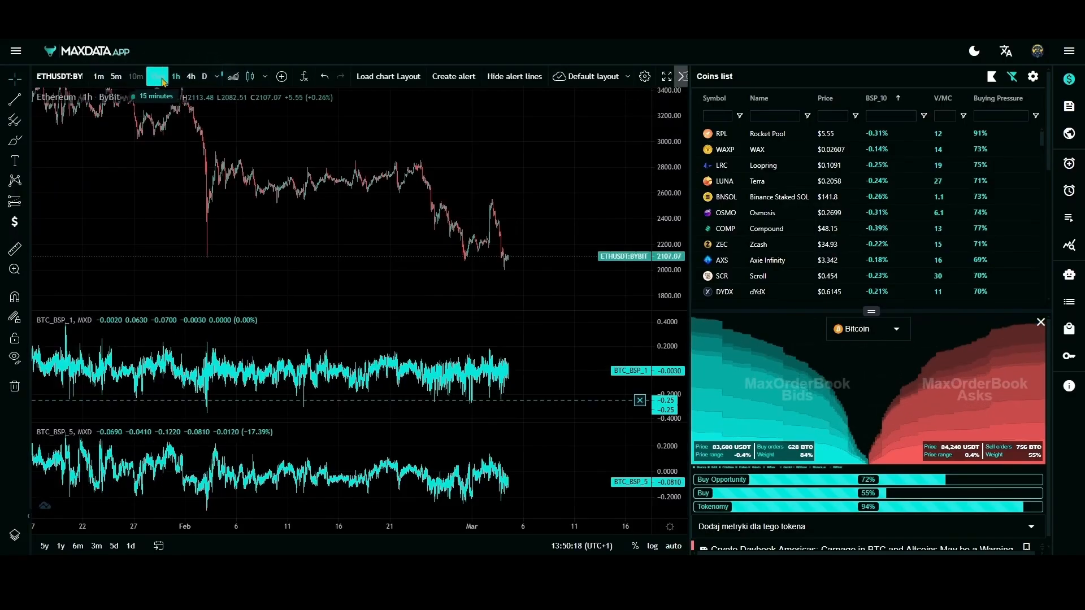
# Step: Open the list of time intervals, and toggle the Ethereum chart between the area and candles types
pyautogui.click(217, 76)
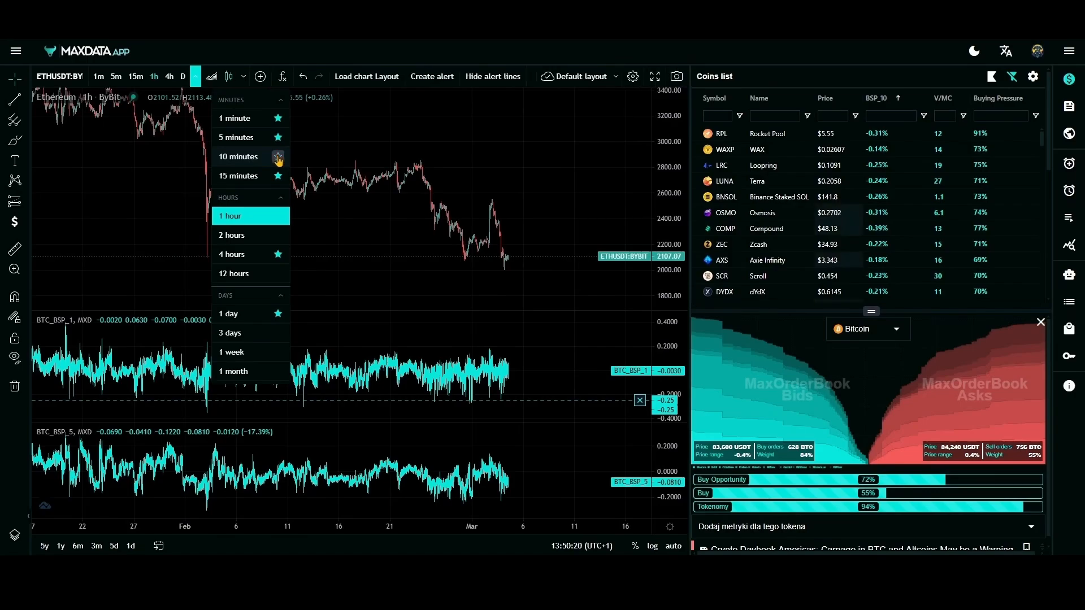
pyautogui.click(233, 76)
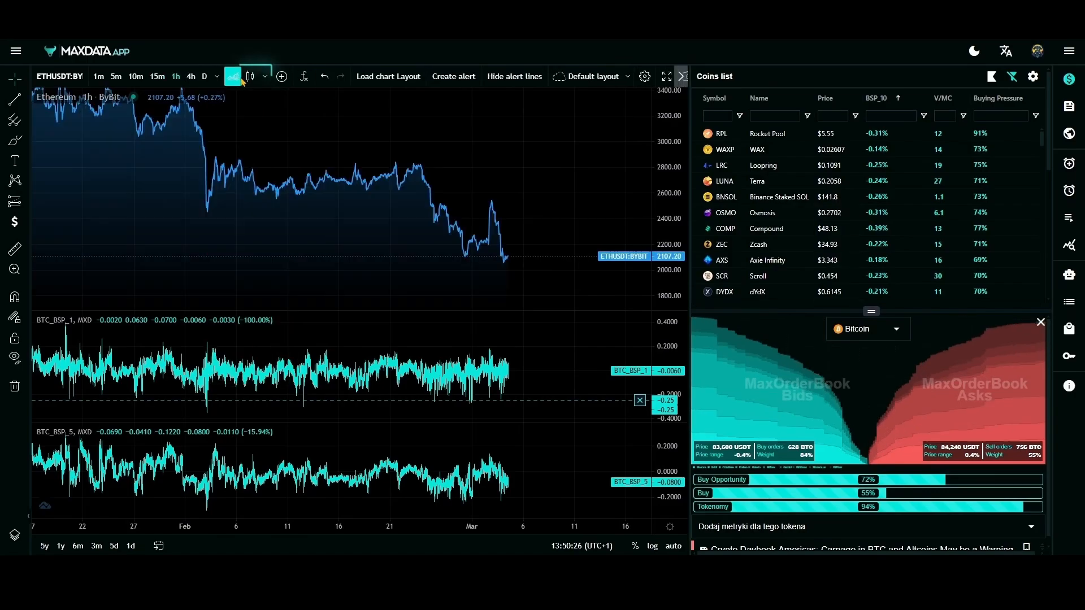
pyautogui.click(250, 77)
pyautogui.click(233, 77)
pyautogui.click(250, 77)
# Step: Set the Ethereum chart type to Heikin Ashi
pyautogui.click(265, 80)
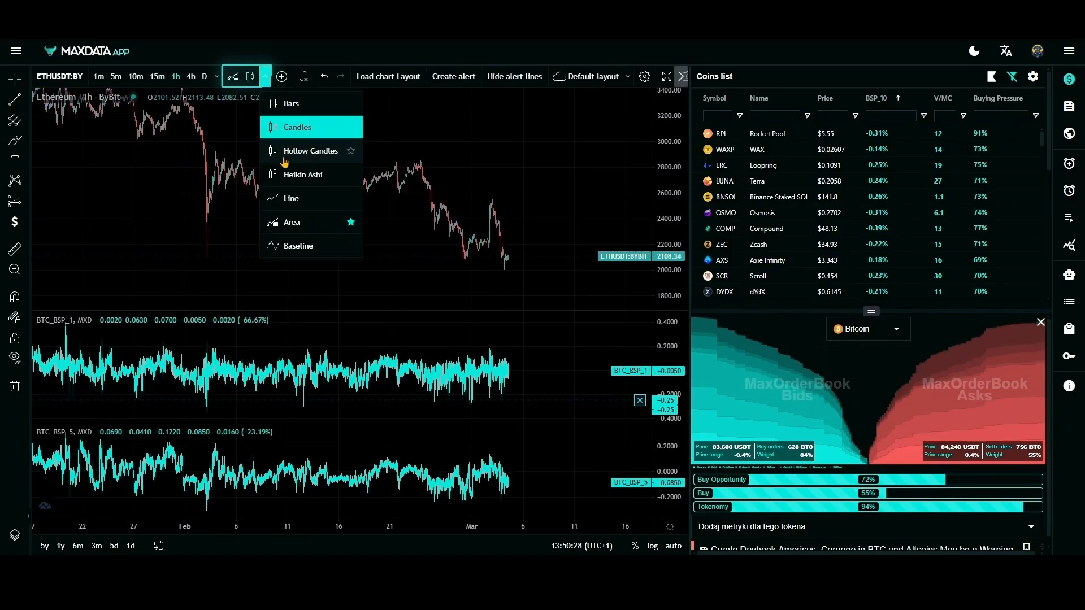
pyautogui.click(265, 76)
pyautogui.click(276, 171)
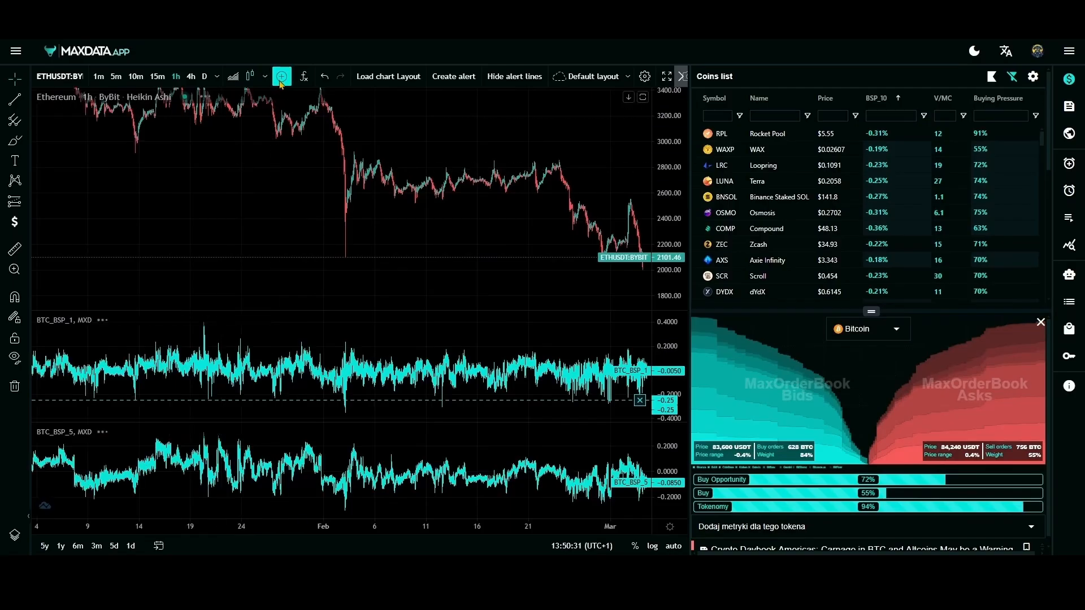
# Step: Add the CBR-I Coinbase Binance Ratio index without overlaying the main chart, and enlarge its pane
pyautogui.click(281, 77)
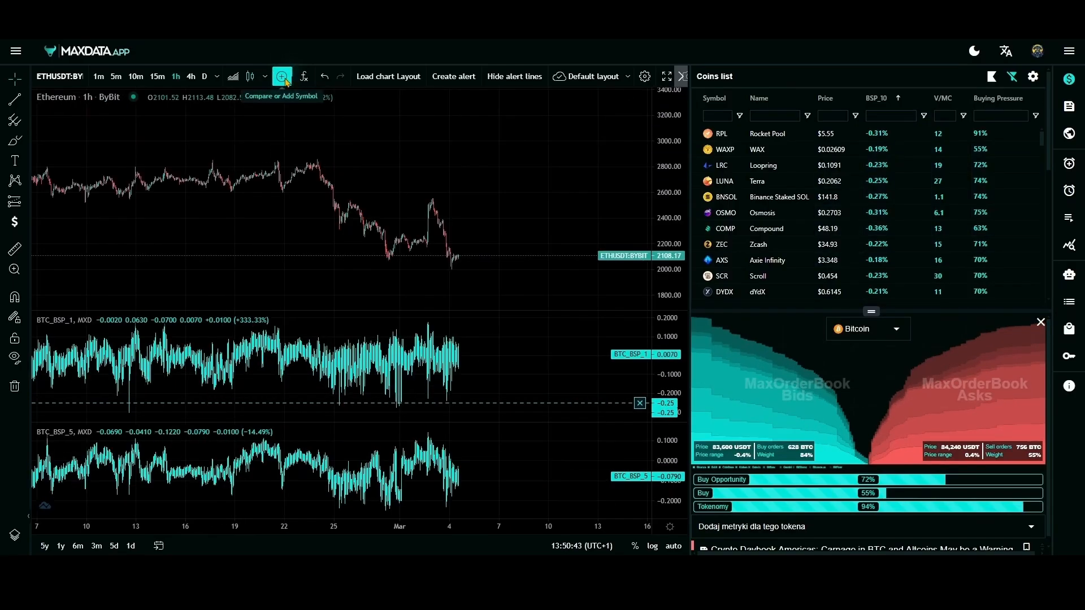
pyautogui.click(286, 82)
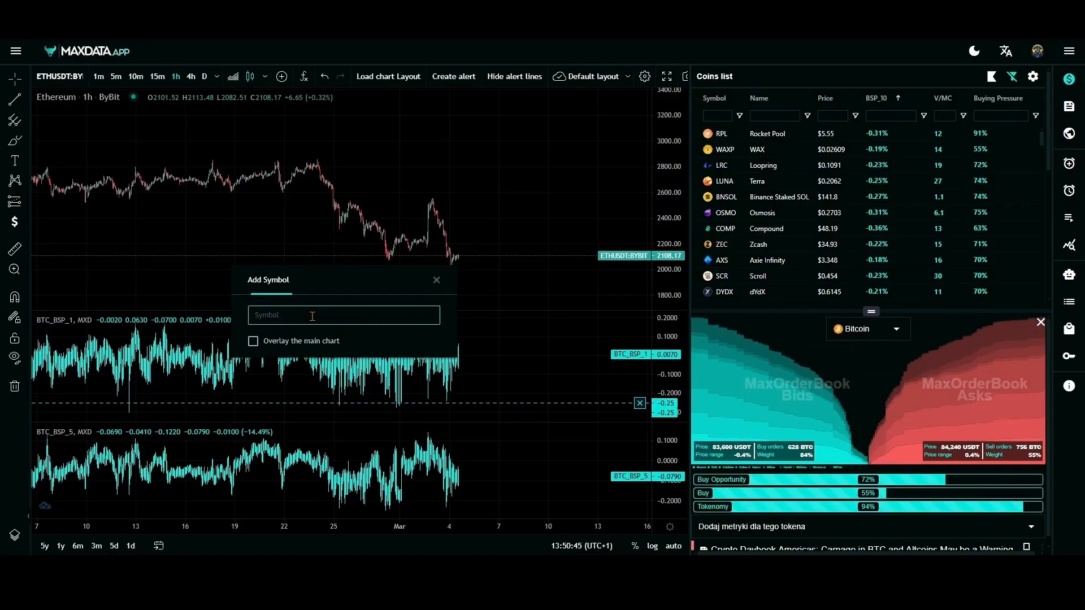
pyautogui.write('CBR')
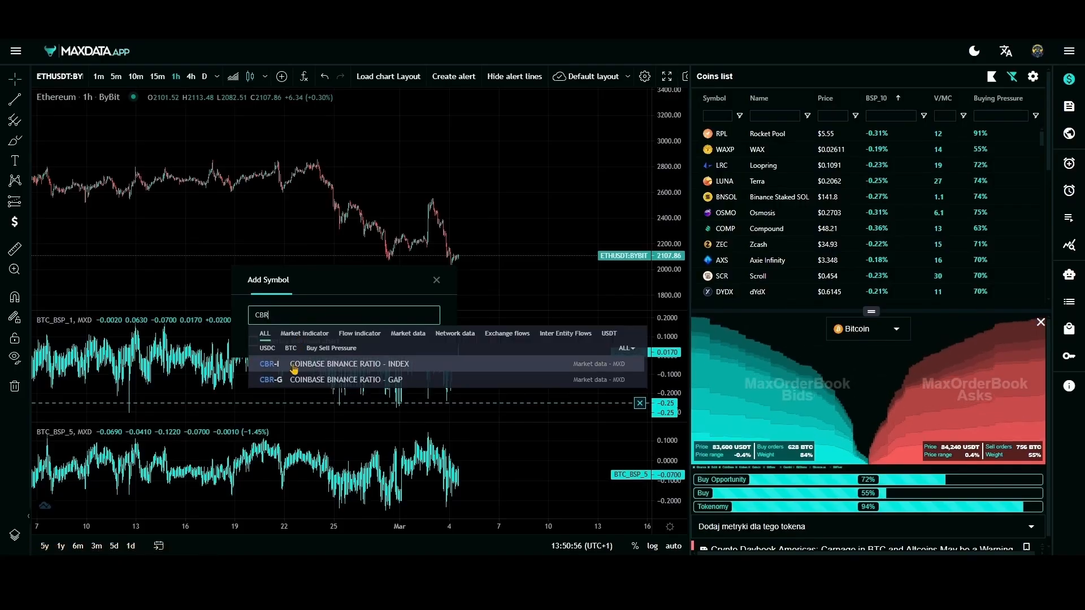
pyautogui.click(293, 364)
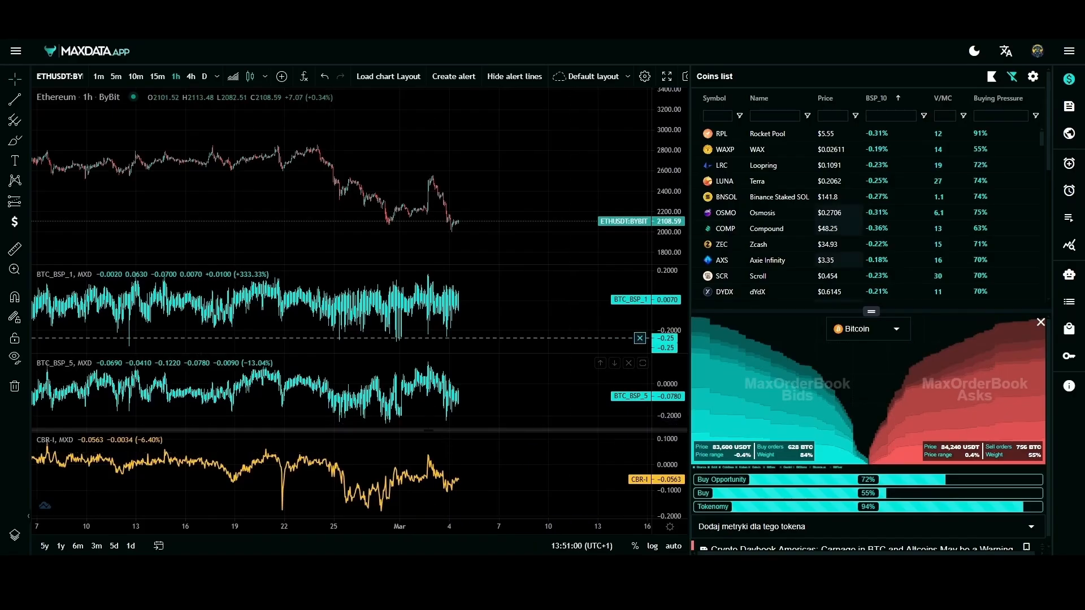
pyautogui.moveTo(432, 431)
pyautogui.mouseDown()
pyautogui.moveTo(433, 402)
pyautogui.moveTo(433, 414)
pyautogui.mouseUp()
pyautogui.moveTo(679, 458); pyautogui.dragTo(646, 480)
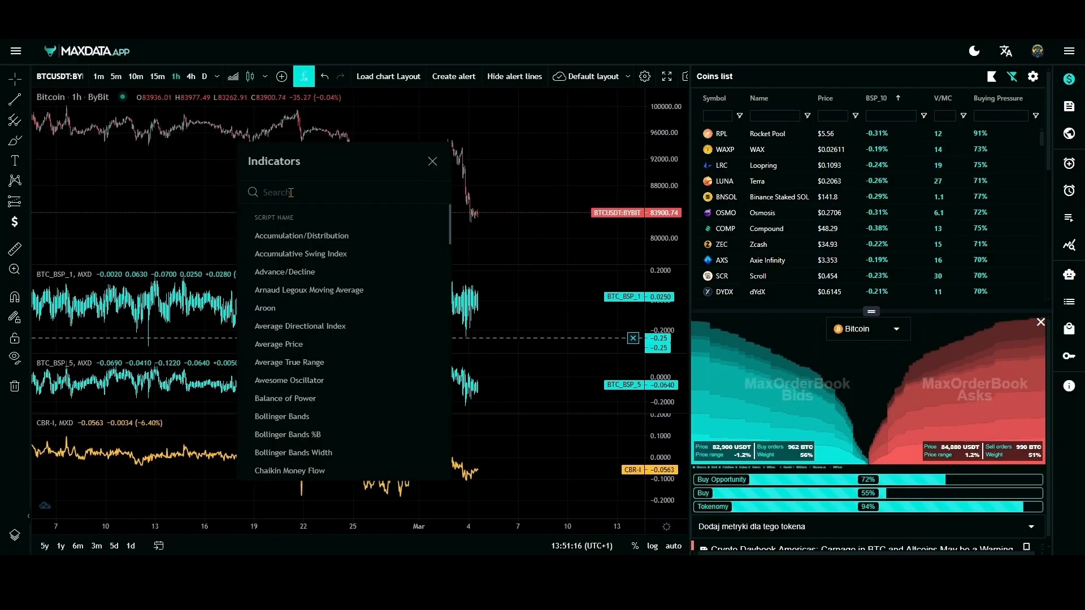
# Step: Search the indicators for "rsi" and add the Relative Strength Index to the BTCUSDT chart
pyautogui.write('rsi')
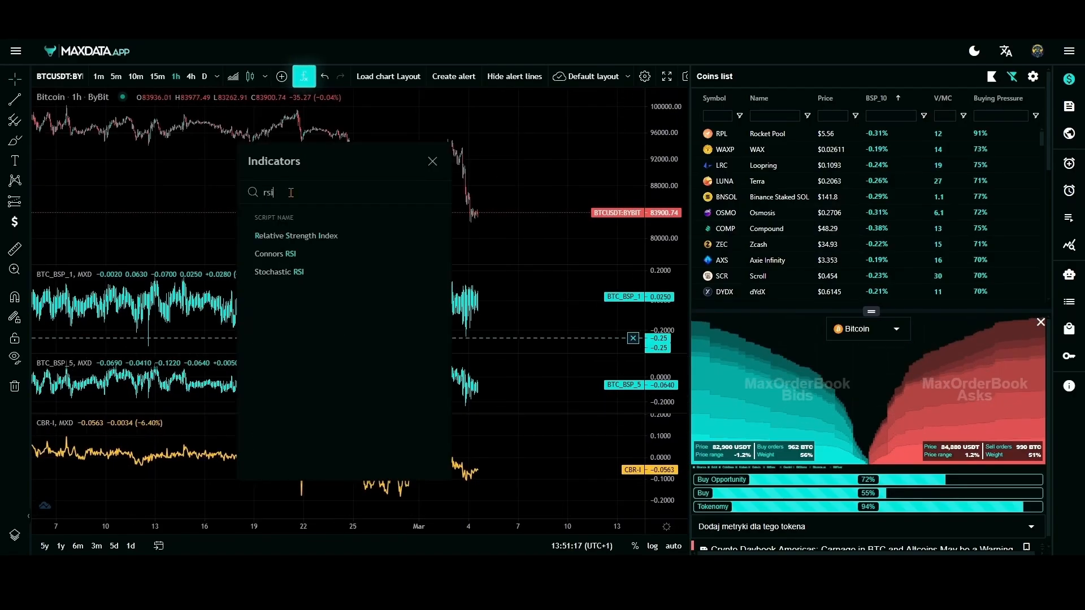
pyautogui.click(351, 236)
pyautogui.click(433, 162)
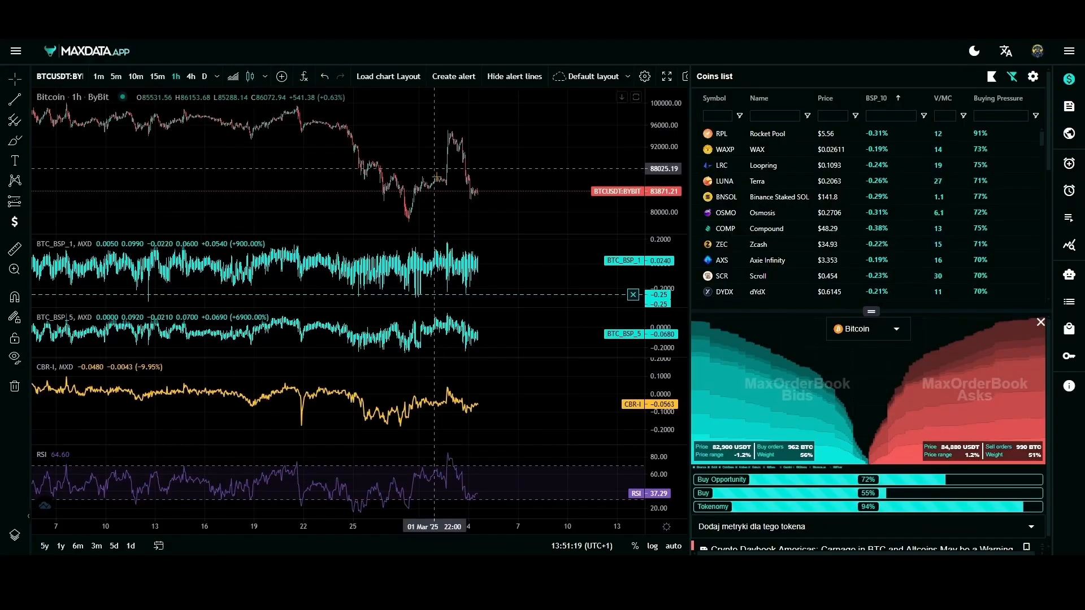
pyautogui.scroll(-3, 557, 472)
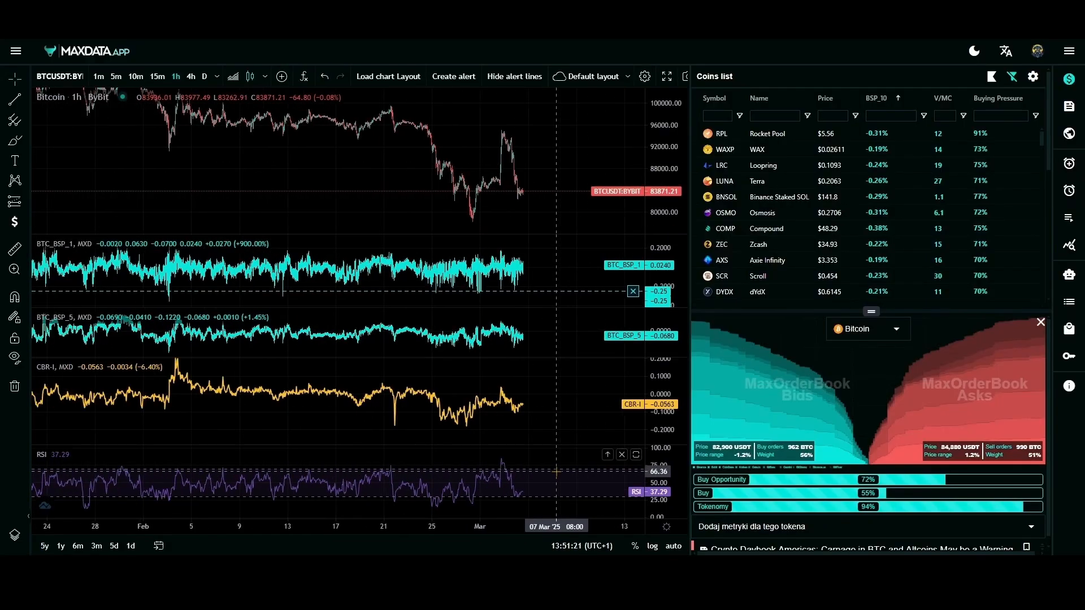
pyautogui.scroll(3, 556, 472)
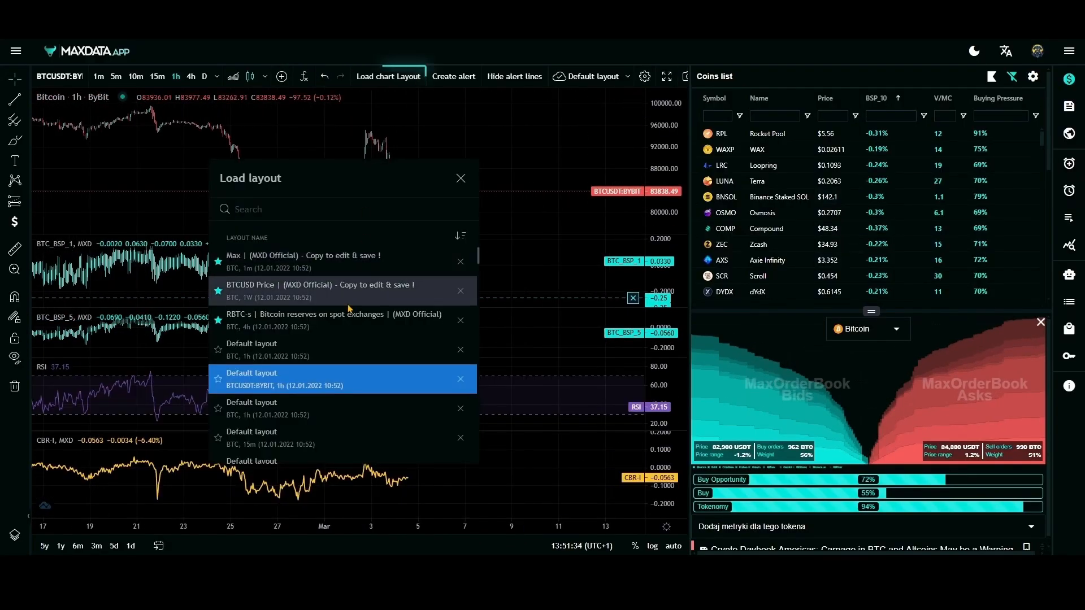
# Step: Find and load the official rStable-all reserves of stablecoins chart layout for BTC at the 4h interval
pyautogui.scroll(-10, 343, 328)
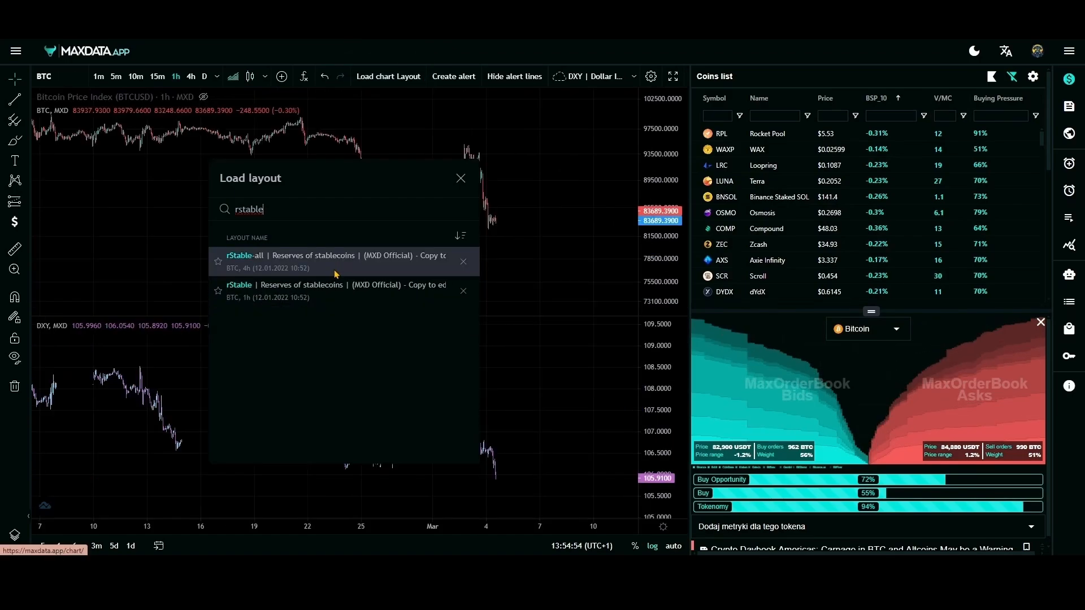
pyautogui.click(336, 272)
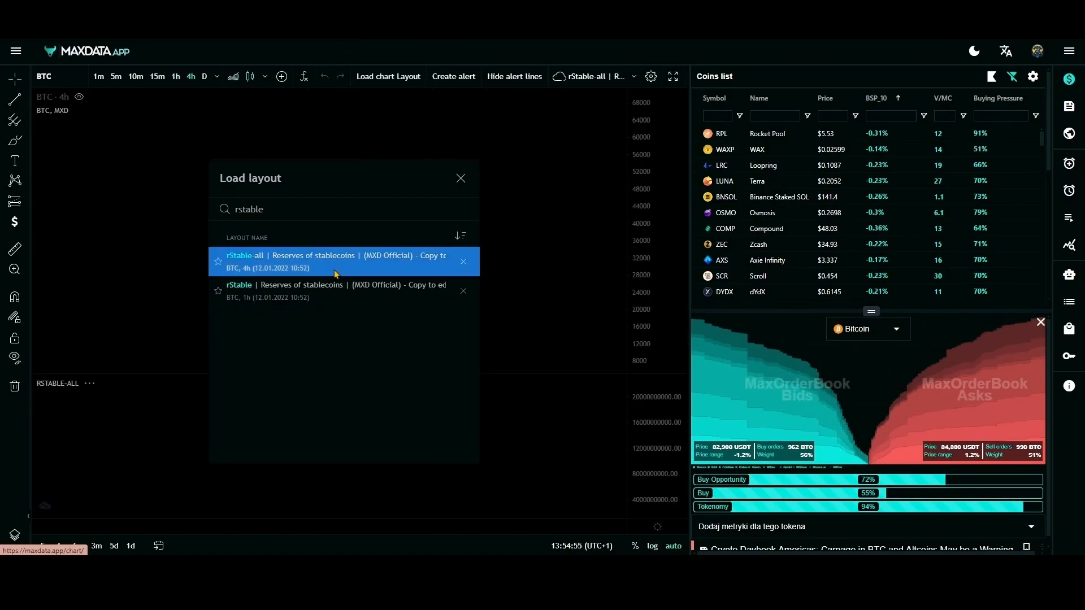
pyautogui.click(462, 178)
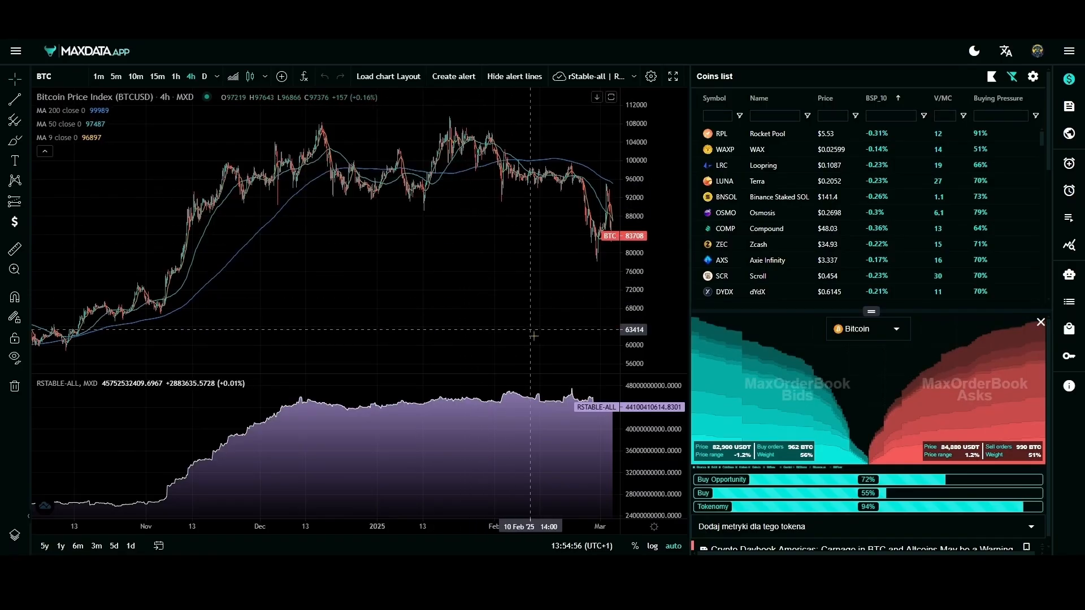
pyautogui.scroll(5, 480, 340)
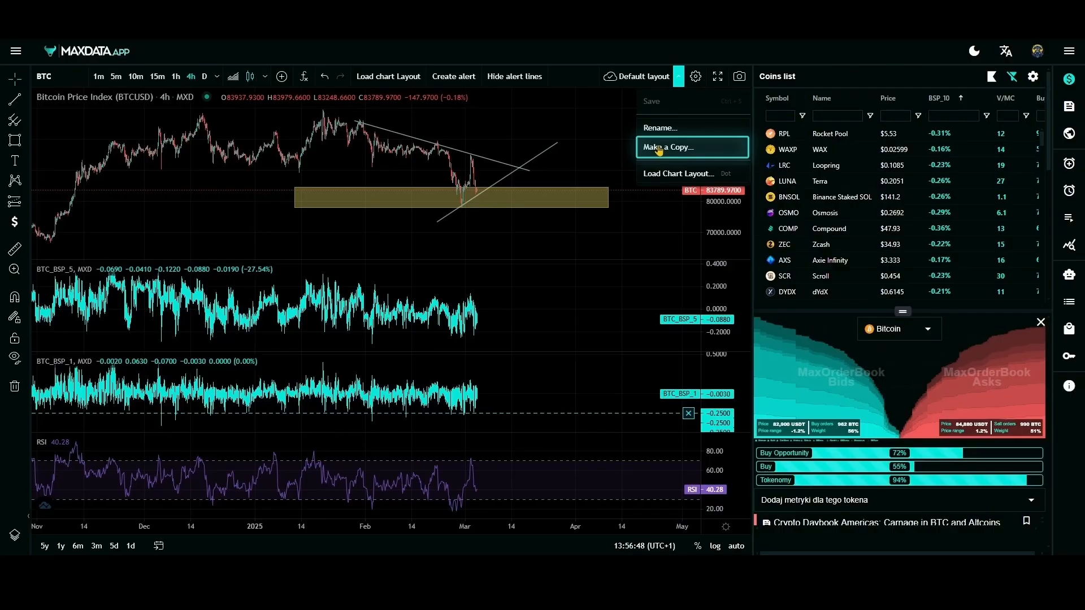
# Step: Save a copy of the chart layout under the name "MY CHART 123"
pyautogui.click(659, 148)
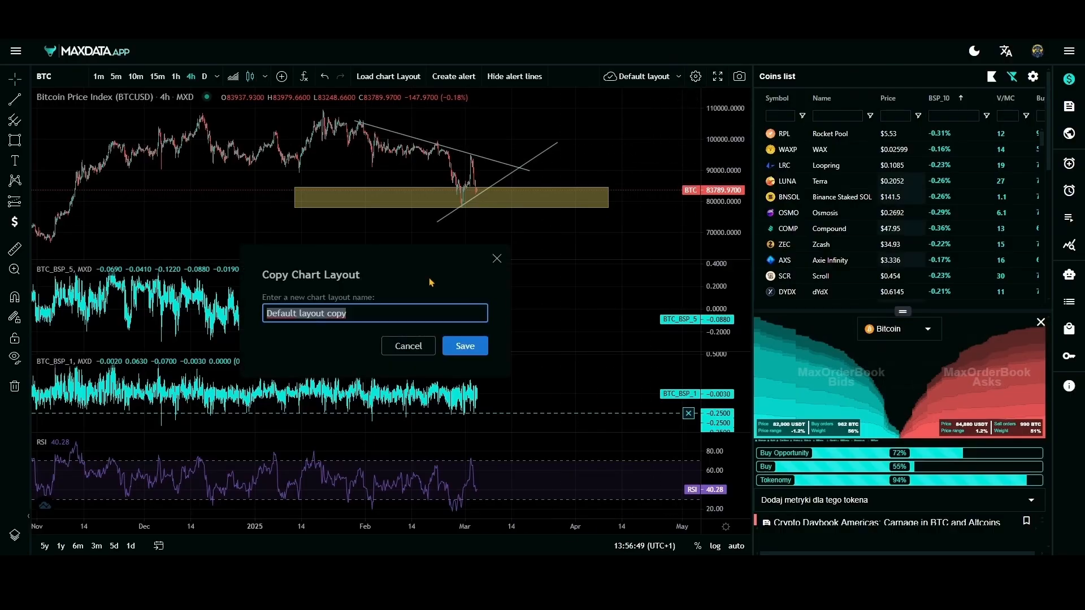
pyautogui.write('MY CHART 123')
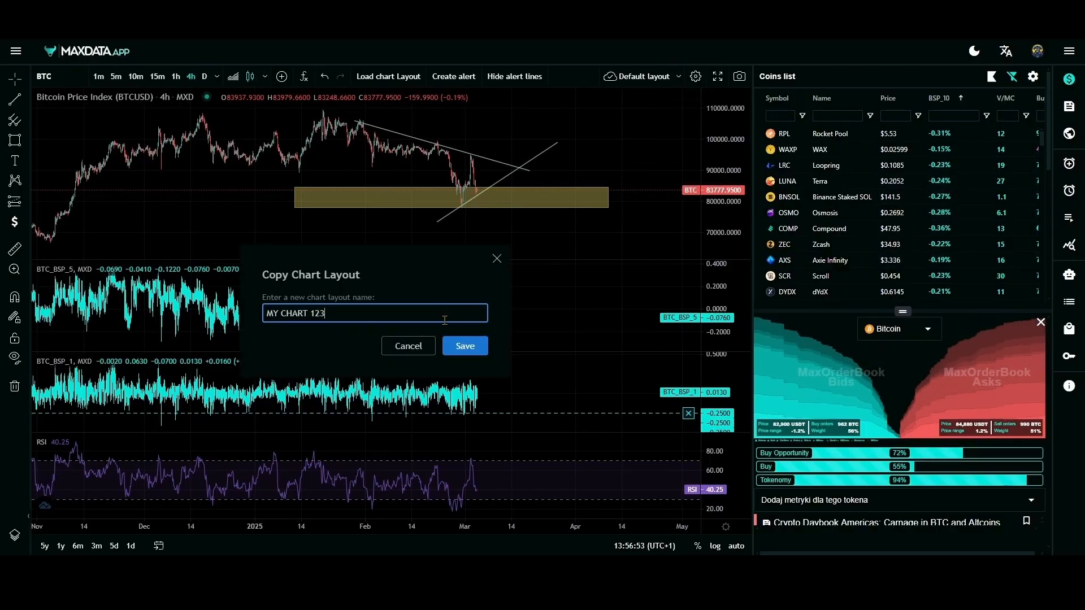
pyautogui.click(465, 346)
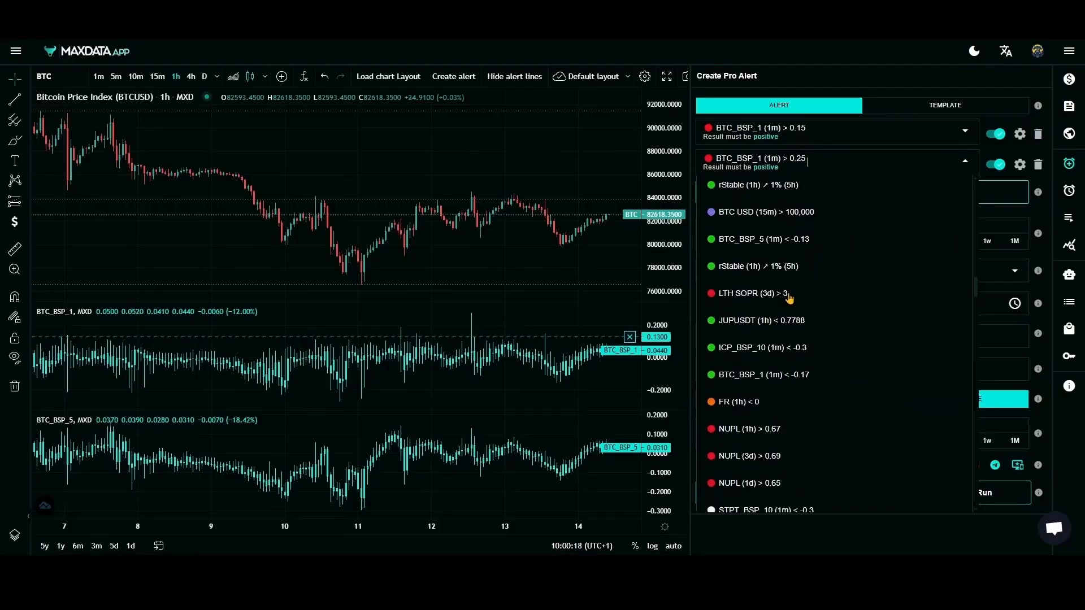
# Step: Add a third condition to the Pro Alert and choose a saved alert for it
pyautogui.click(805, 194)
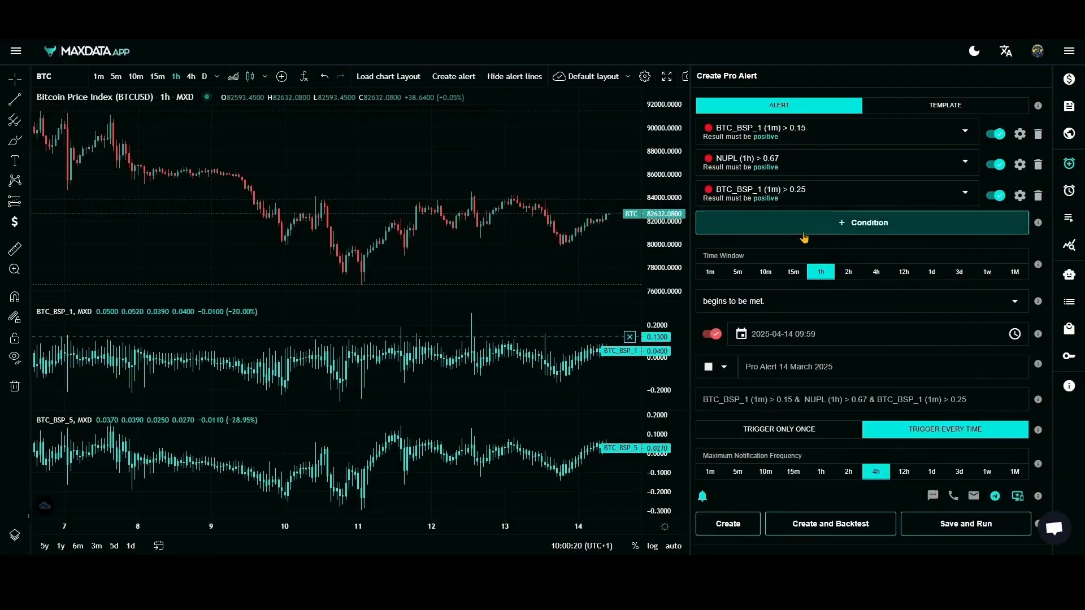
pyautogui.click(816, 196)
pyautogui.click(808, 253)
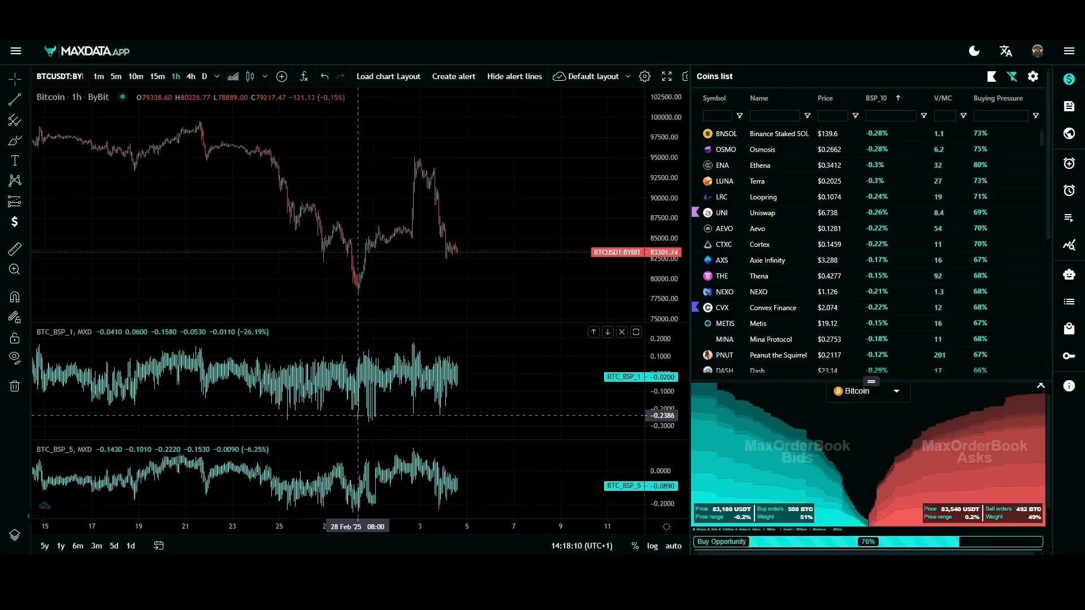
# Step: Start an alert on the BTC Buy Sell Pressure #1 pane with the condition Less than -0.25
pyautogui.rightClick(469, 411)
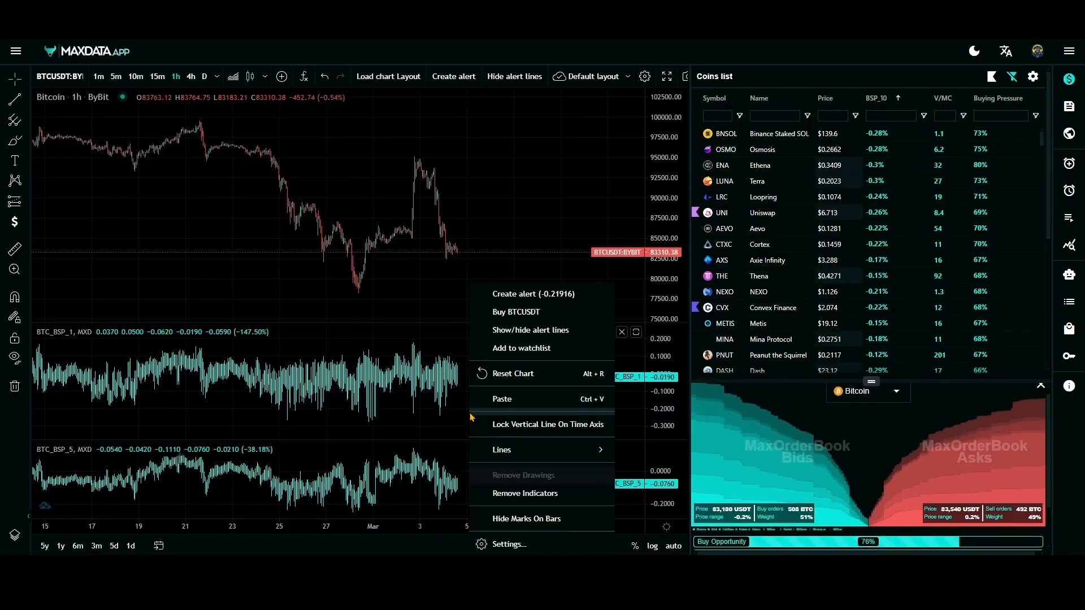
pyautogui.click(555, 299)
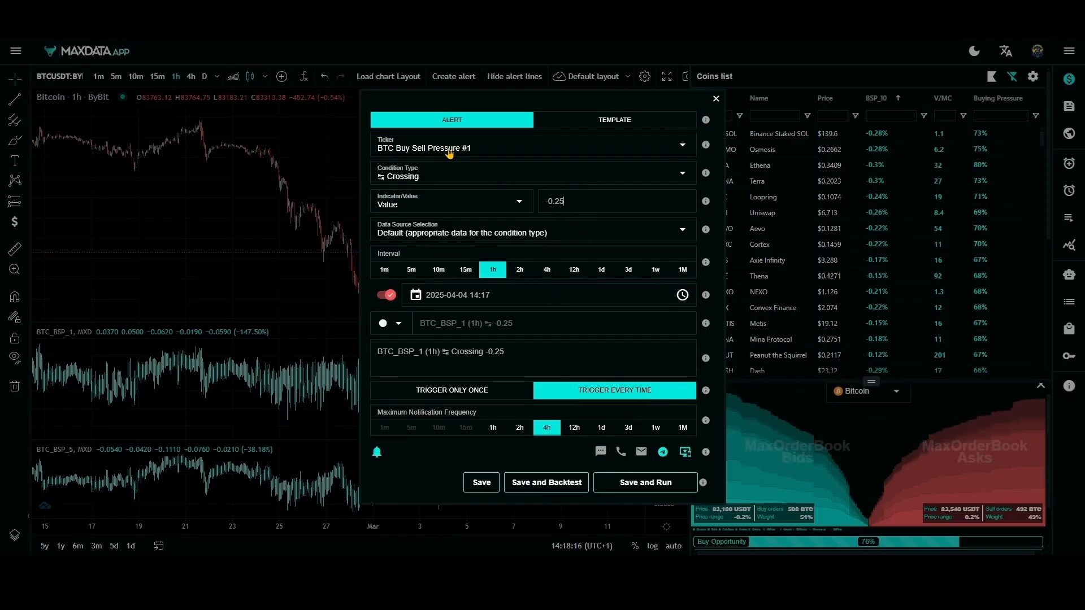
pyautogui.click(440, 176)
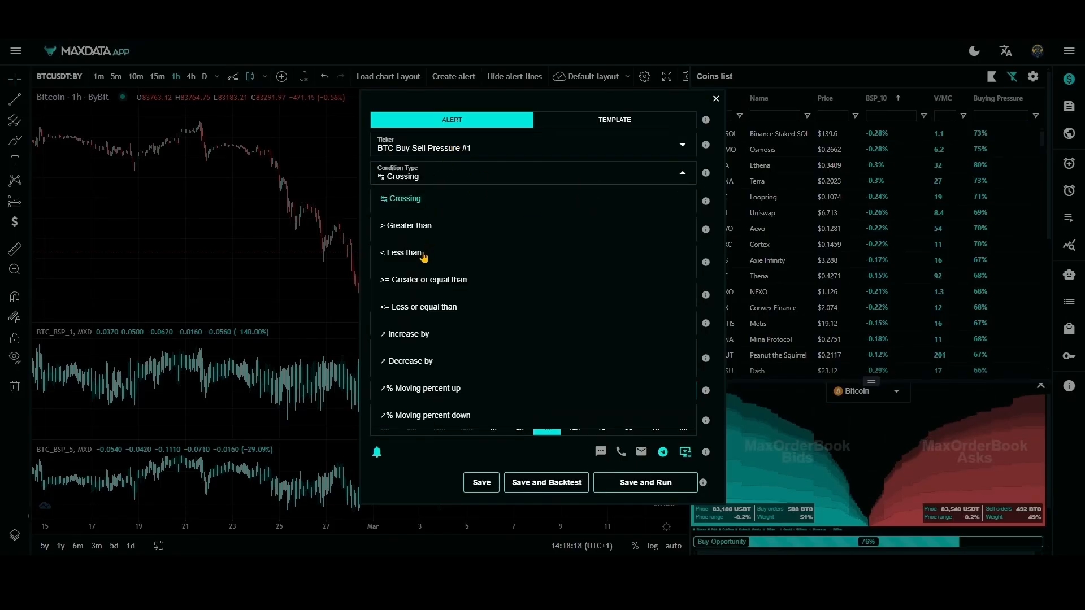
pyautogui.click(402, 253)
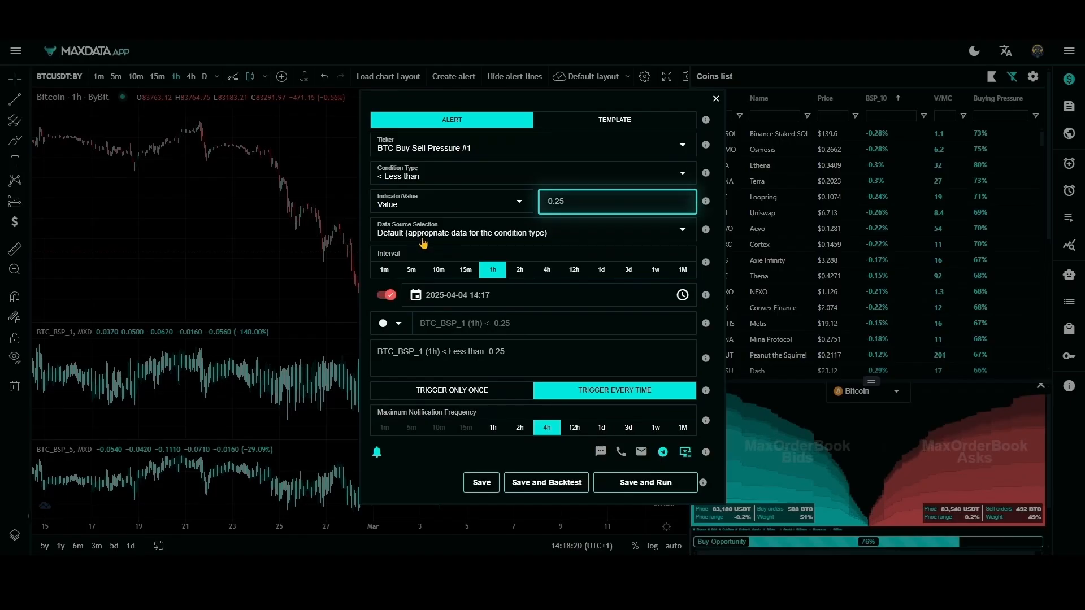
# Step: Give the buy/sell pressure alert a 1m interval, no expiration date and a green colour marker
pyautogui.click(384, 270)
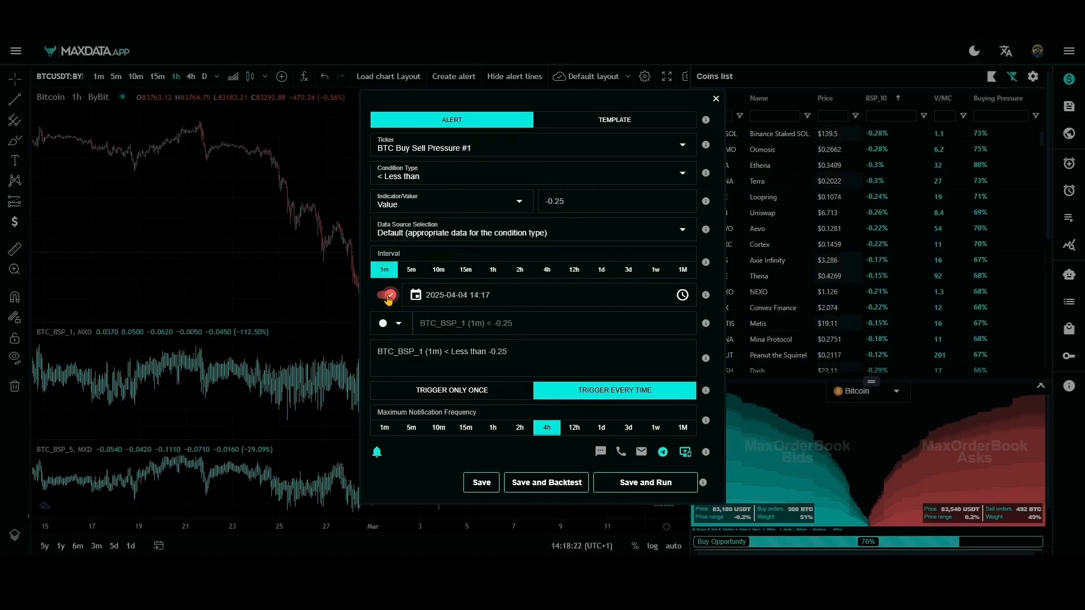
pyautogui.click(387, 295)
pyautogui.click(394, 331)
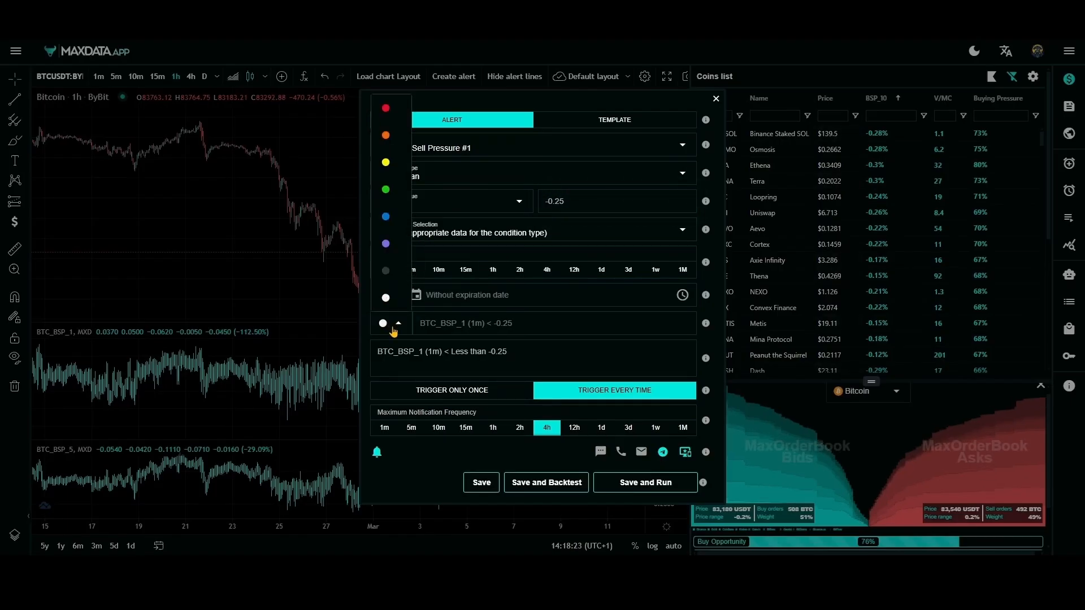
pyautogui.click(386, 190)
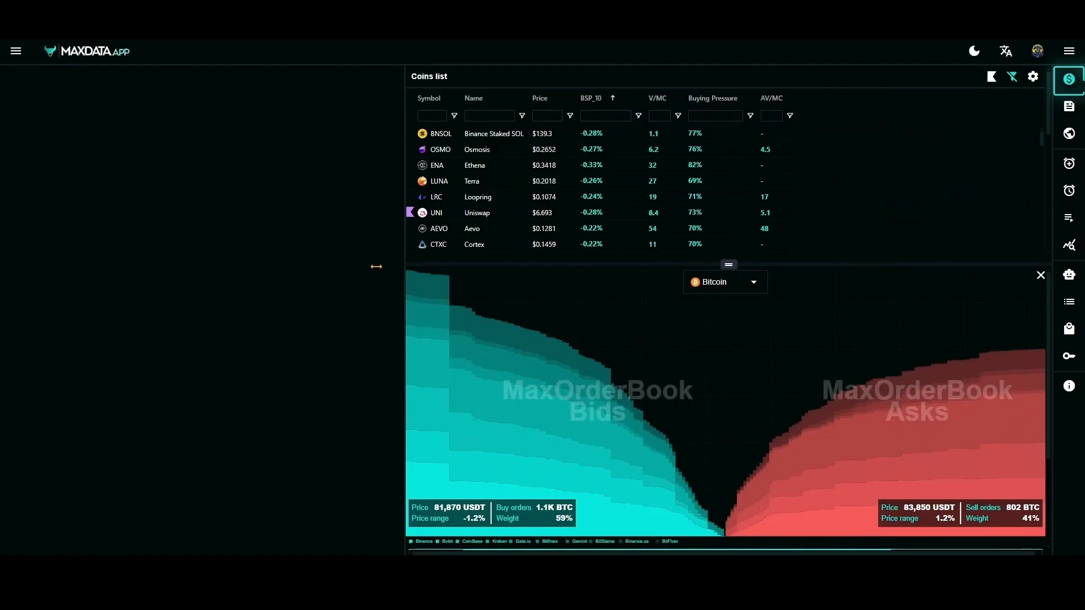
# Step: Narrow the panel beside the chart and open NEXO from the coins list sorted by descending Buying Pressure
pyautogui.moveTo(376, 261); pyautogui.dragTo(595, 273)
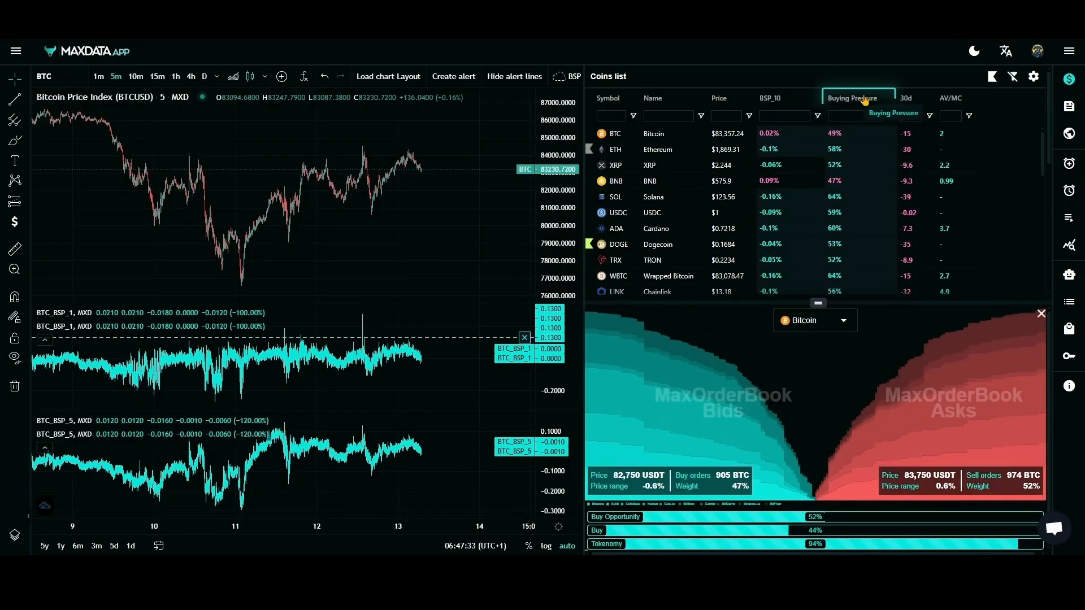
pyautogui.click(853, 99)
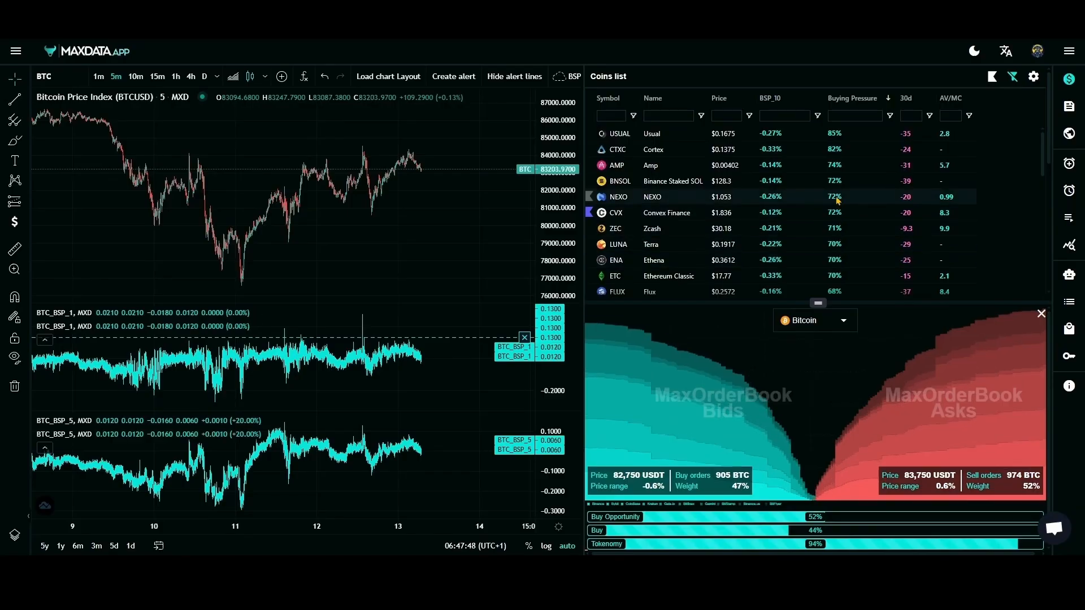
pyautogui.click(619, 197)
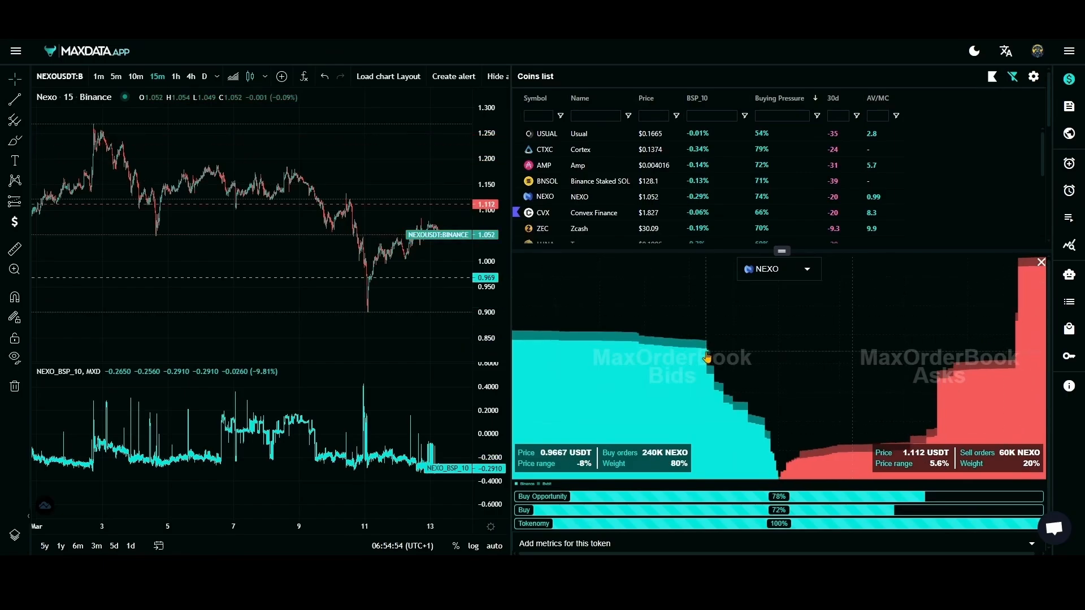
# Step: Start a NEXOUSDT price alert from the $0.9667 bid level in the order book, using the Less than condition
pyautogui.click(708, 357)
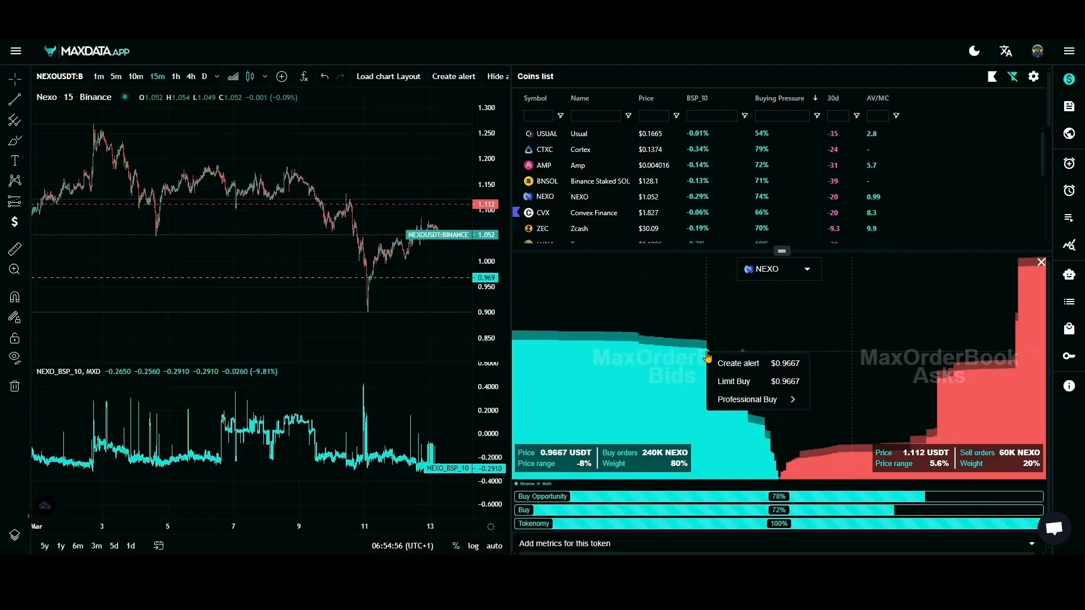
pyautogui.click(736, 364)
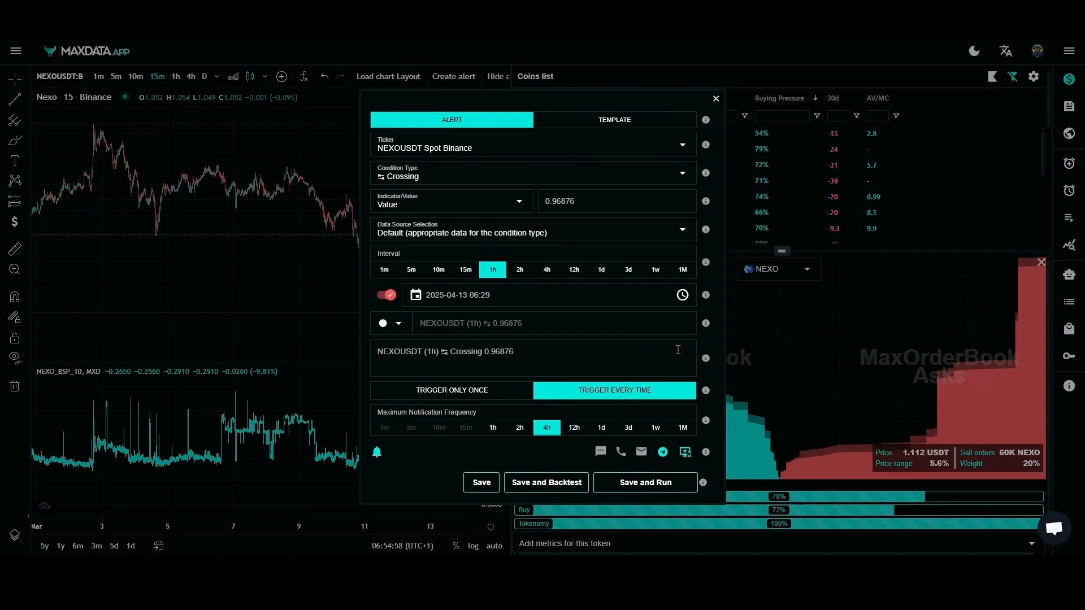
pyautogui.click(482, 179)
pyautogui.click(424, 252)
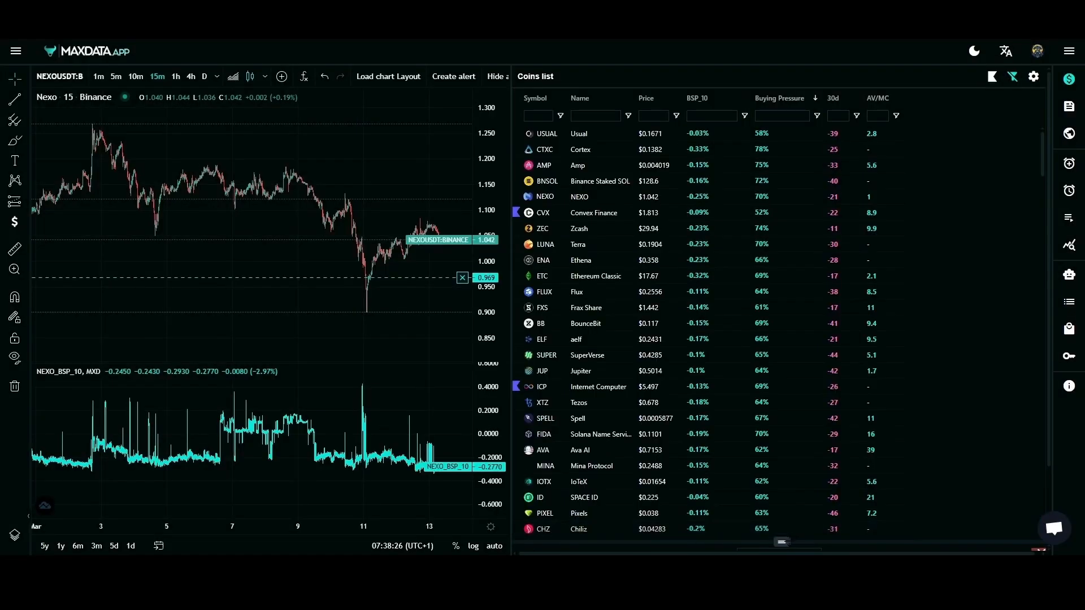
# Step: Enlarge the order book area below the coins list, then clear its coin and reload NEXO by searching "nexo"
pyautogui.moveTo(782, 542); pyautogui.dragTo(782, 317)
pyautogui.moveTo(782, 317); pyautogui.dragTo(783, 183)
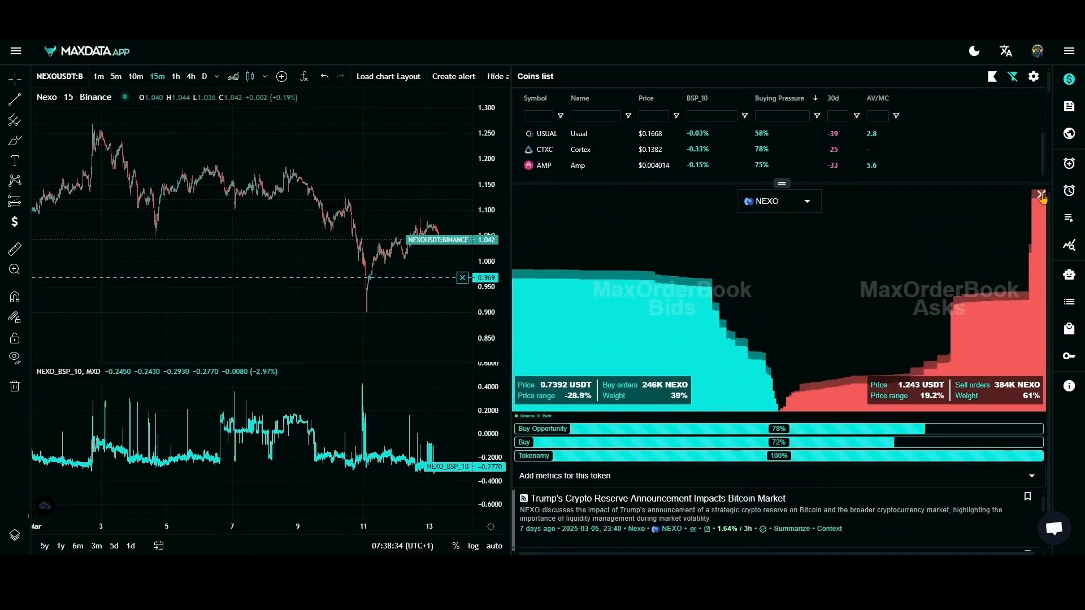
pyautogui.click(1041, 196)
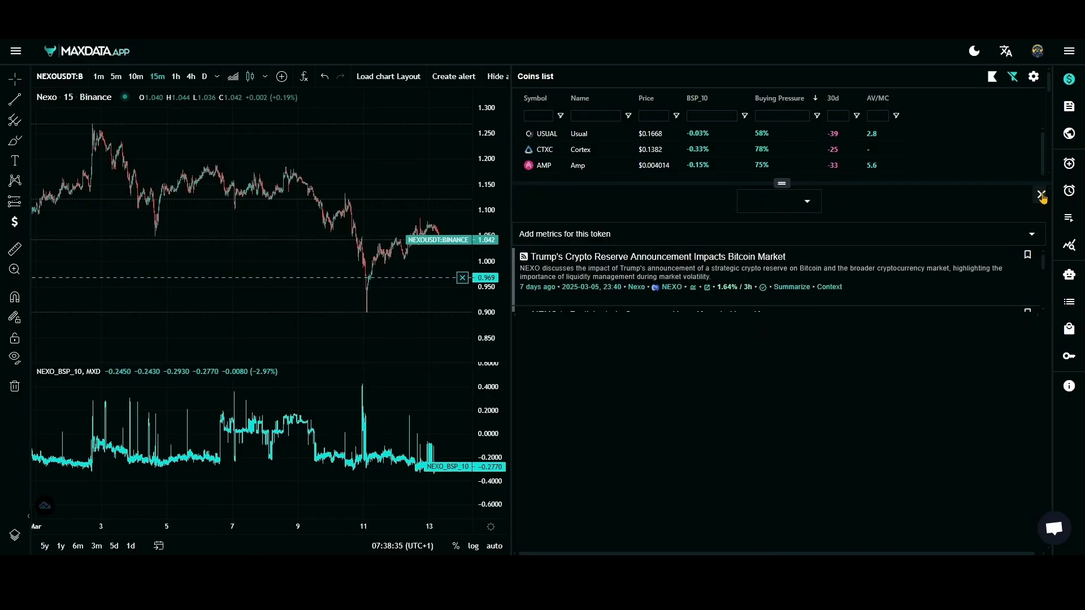
pyautogui.click(776, 237)
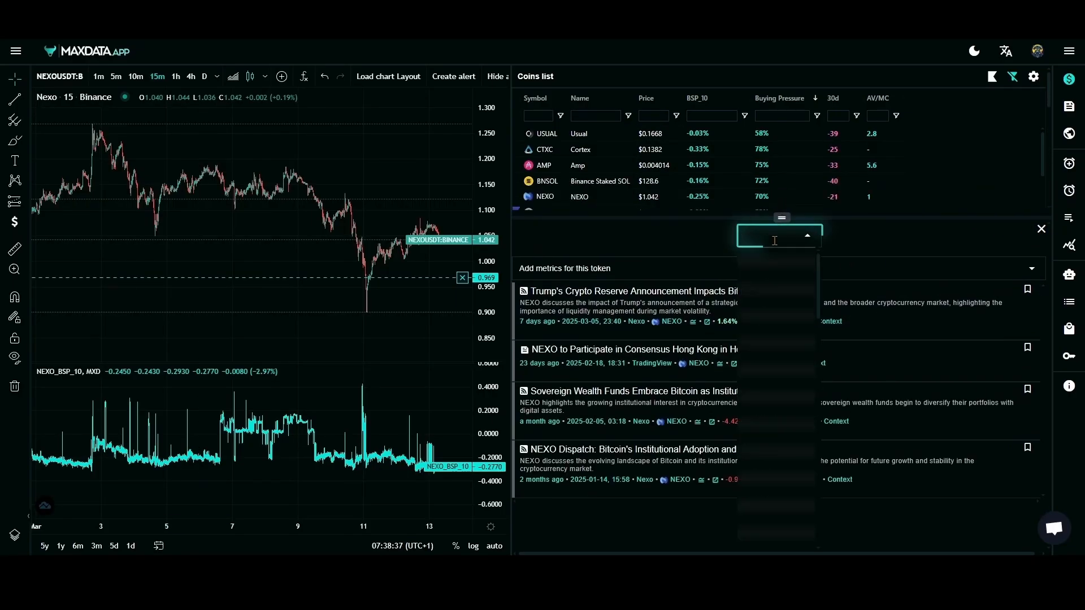
pyautogui.write('nexo')
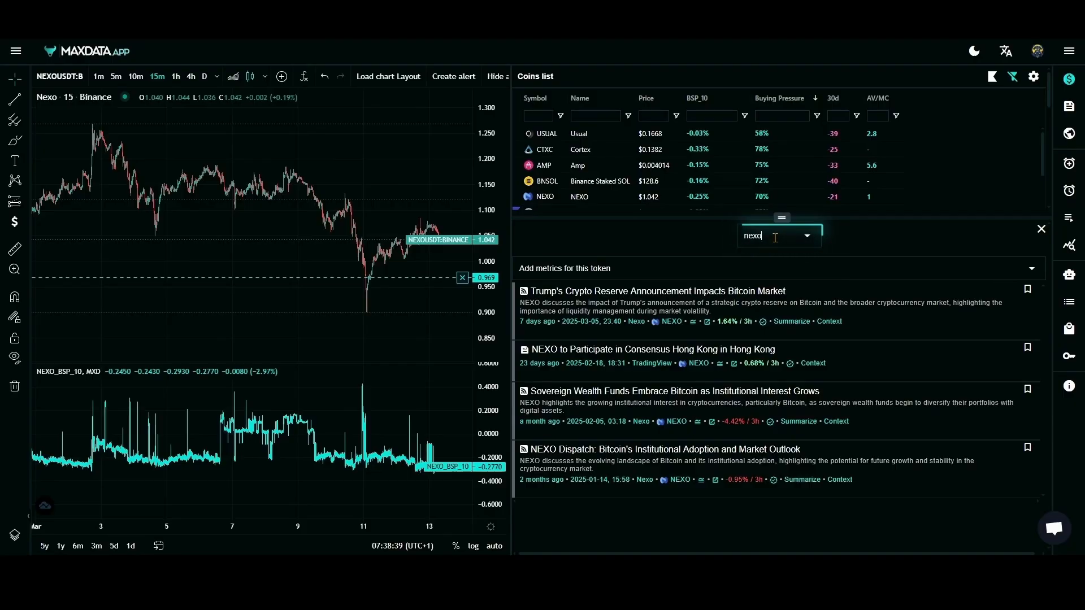
pyautogui.click(770, 270)
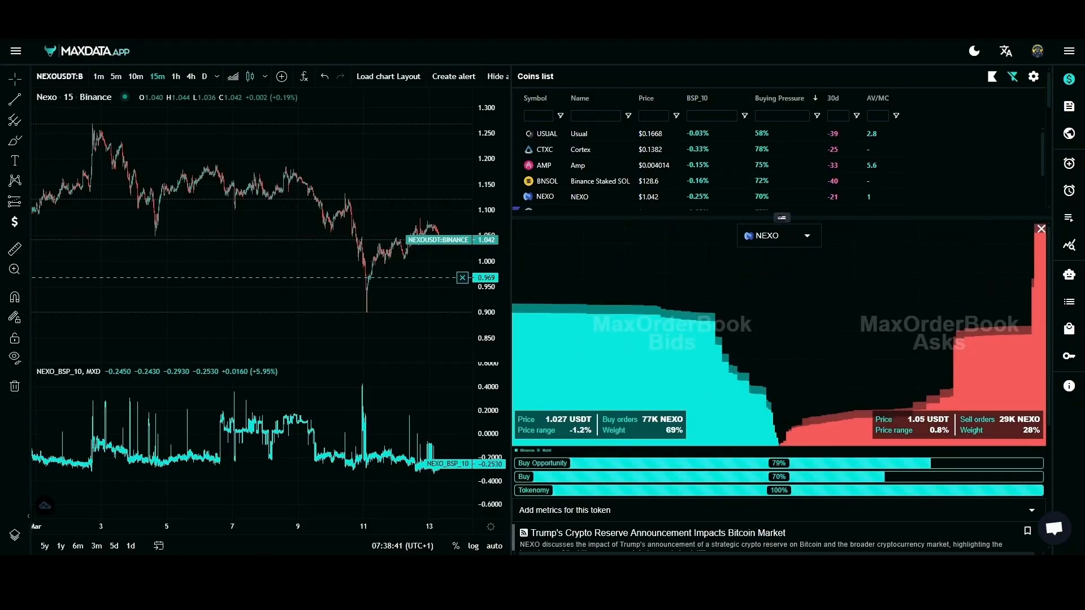
# Step: Show the 24h Market Cap $ and BSP_1 columns in the coins list
pyautogui.click(1033, 76)
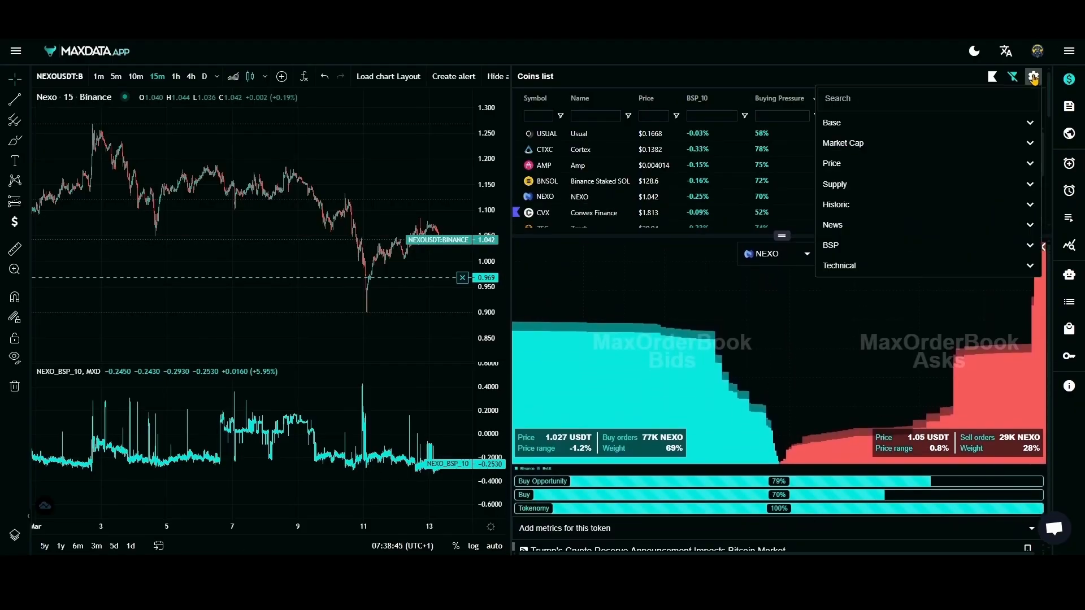
pyautogui.click(1017, 144)
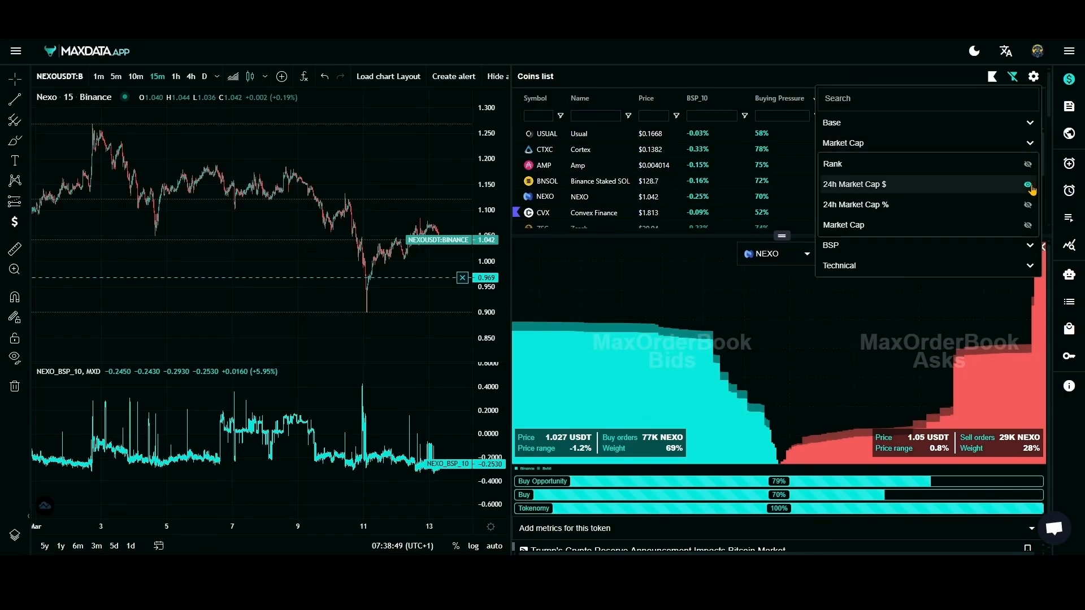
pyautogui.click(1028, 245)
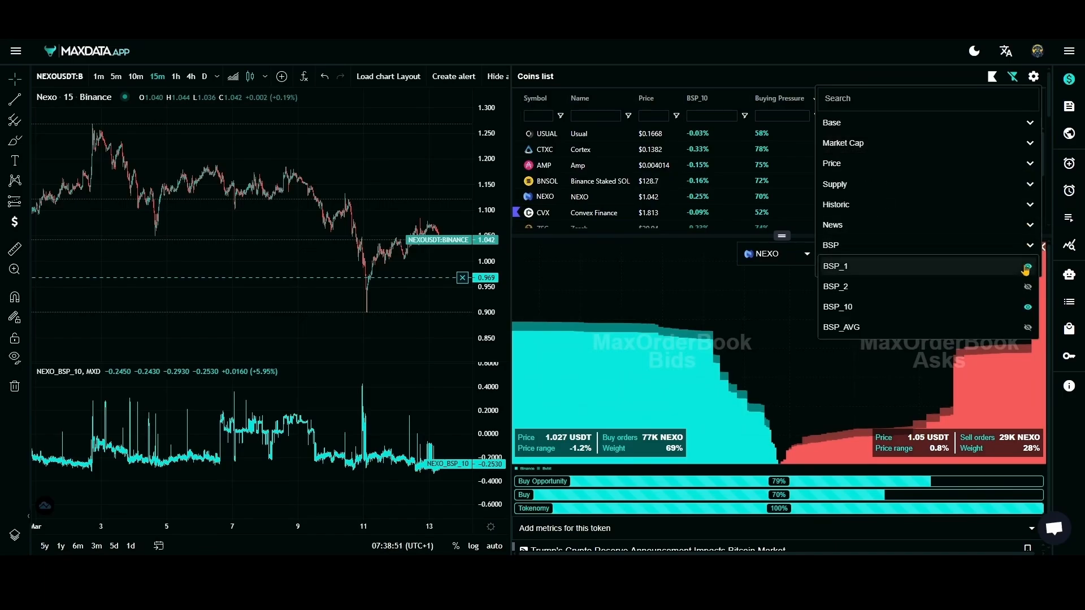
pyautogui.click(1026, 269)
pyautogui.click(1033, 78)
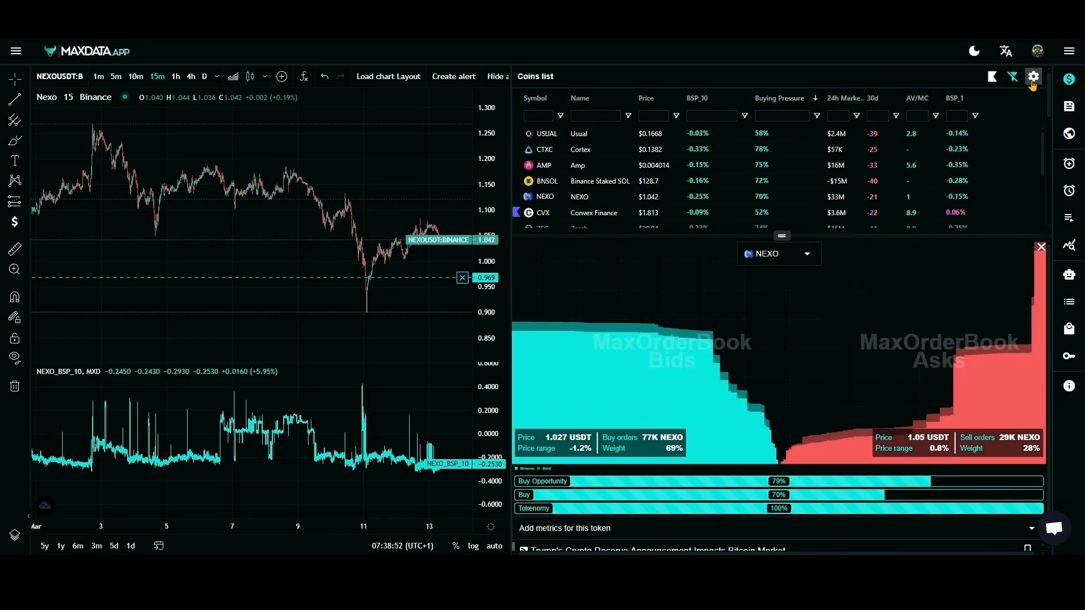
# Step: Hide the 30d and AV/MC columns from the coins list
pyautogui.rightClick(877, 102)
pyautogui.click(898, 110)
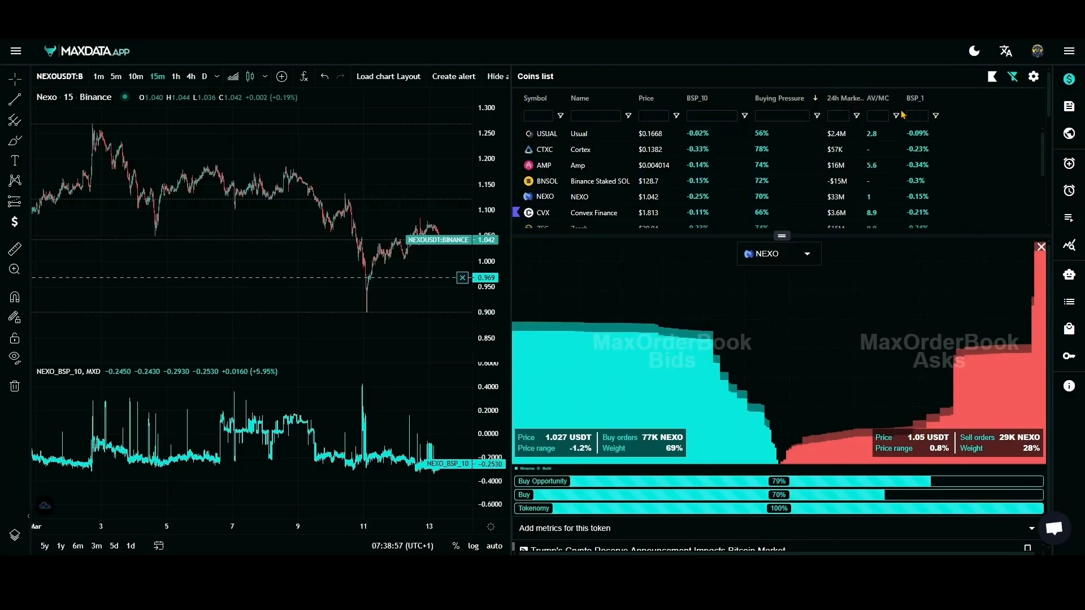
pyautogui.rightClick(873, 100)
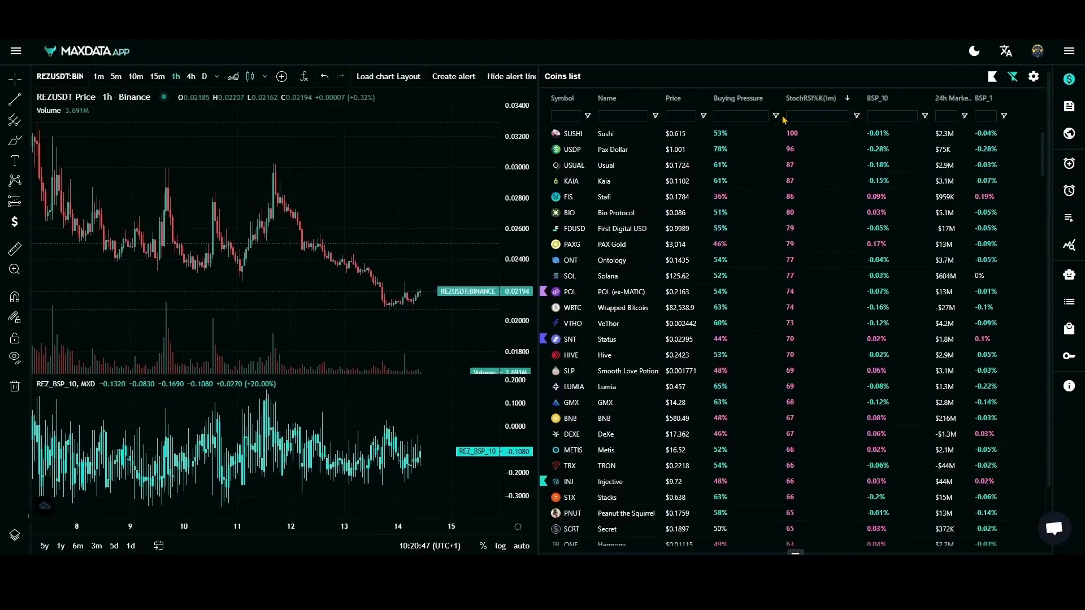
# Step: Filter the coins list to Buying Pressure greater than 60 and re-sort it by the StochRSI%K(1m) column
pyautogui.click(776, 116)
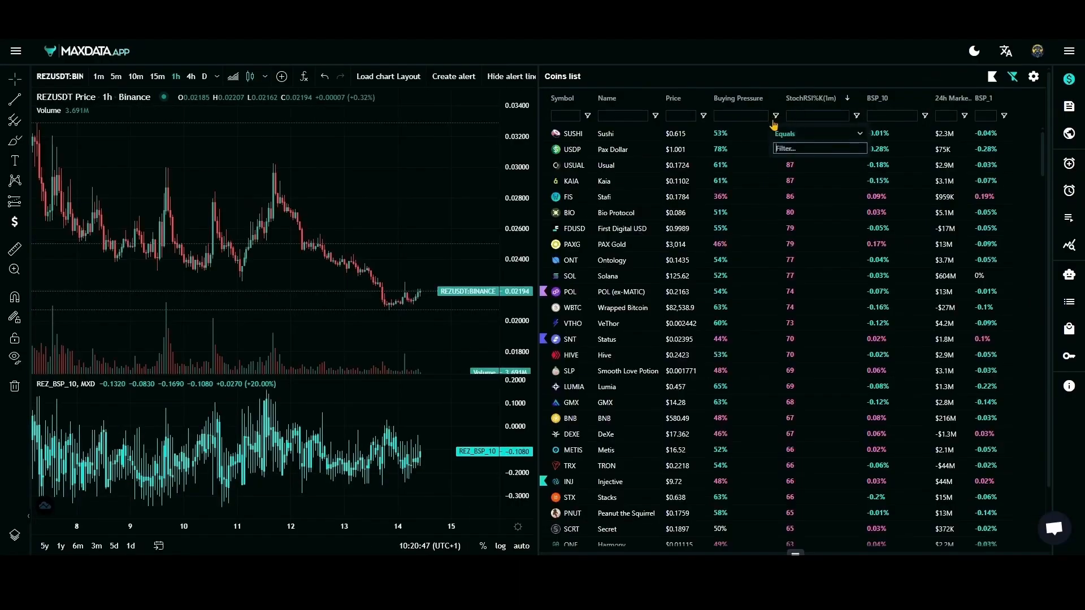
pyautogui.click(810, 136)
pyautogui.click(808, 179)
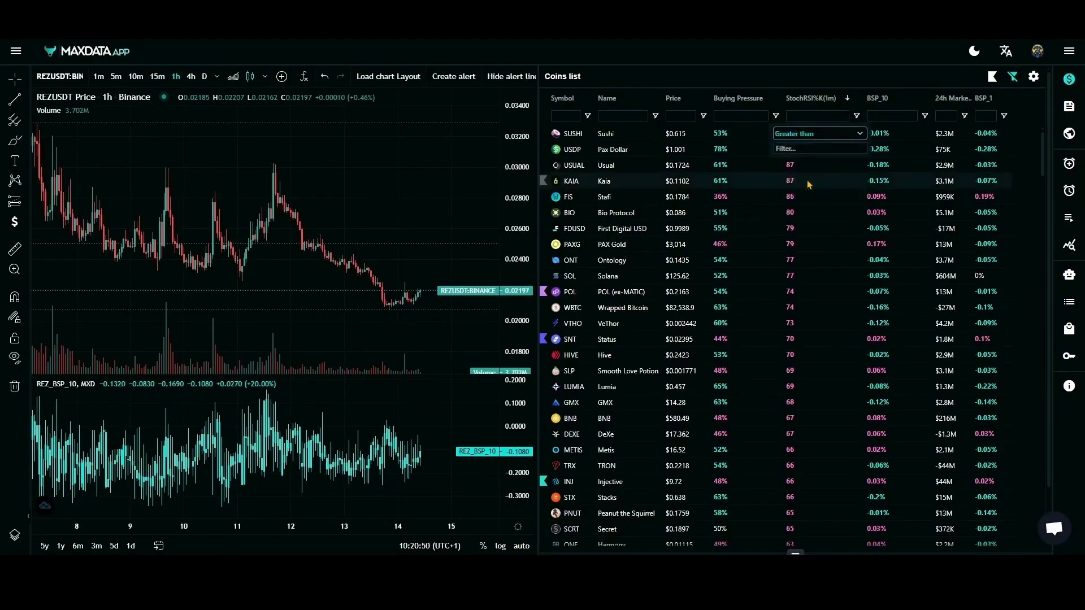
pyautogui.click(798, 146)
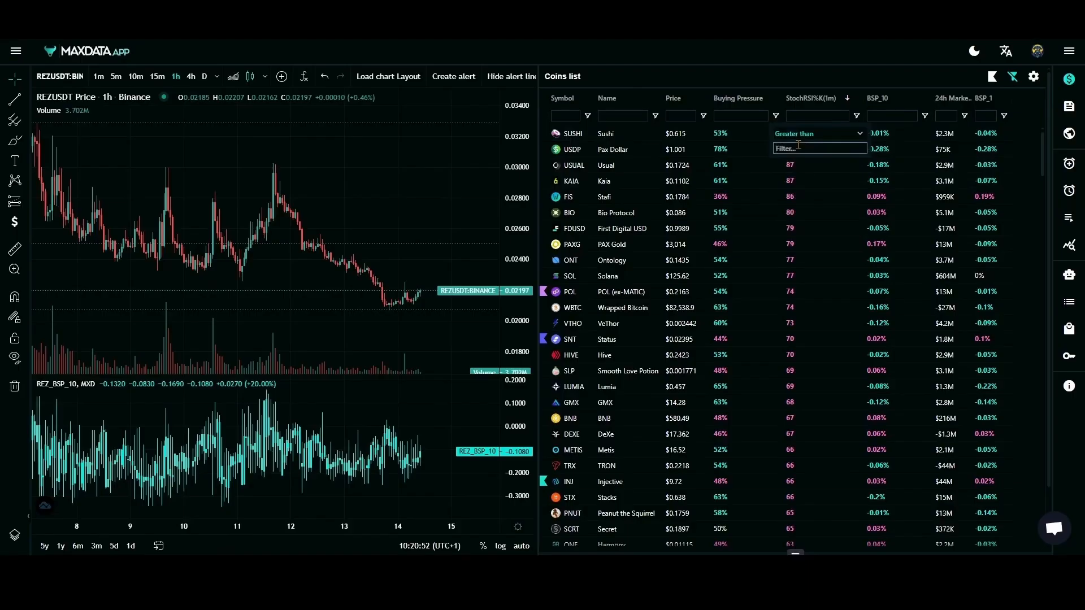
pyautogui.click(780, 90)
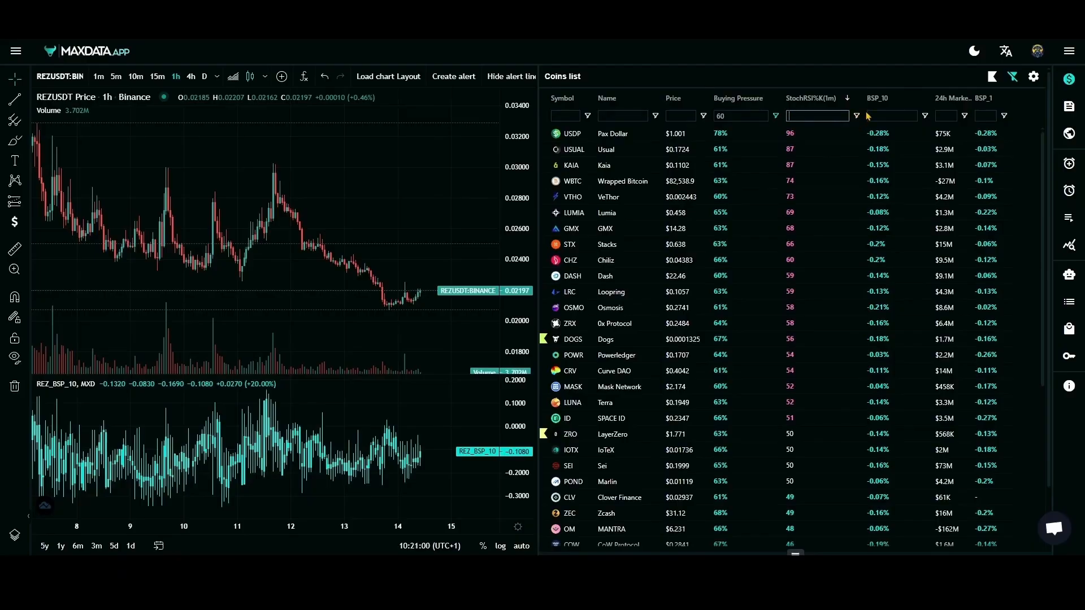
pyautogui.click(813, 100)
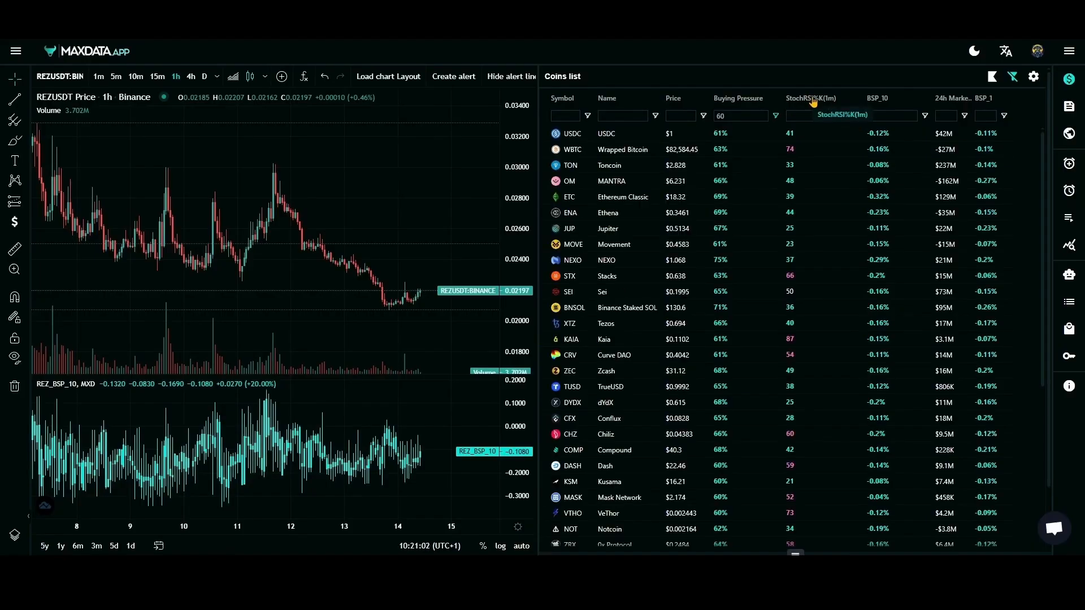
pyautogui.click(813, 100)
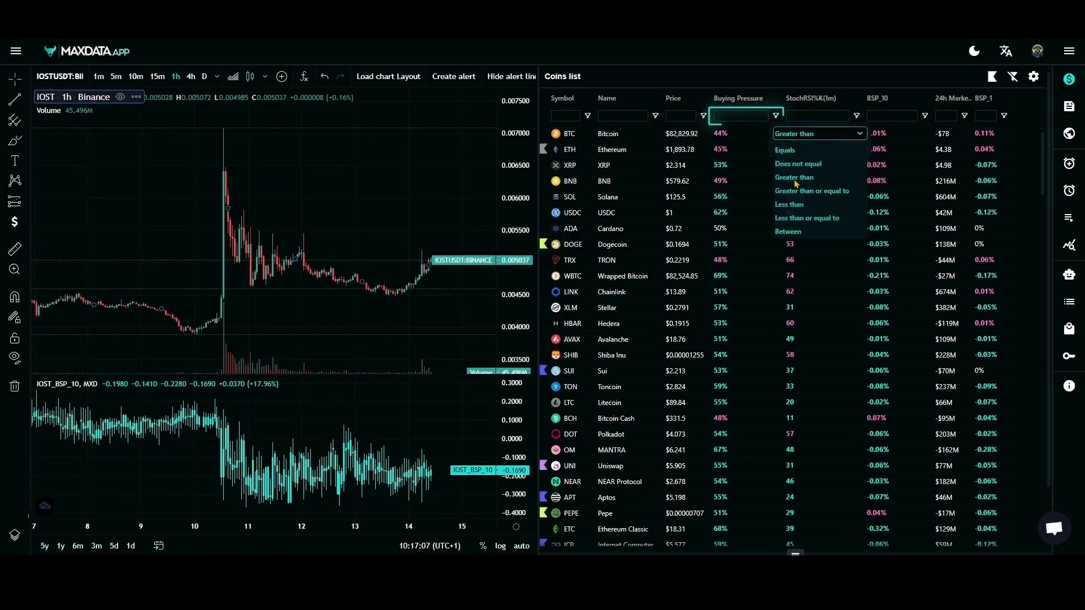
# Step: Filter the coins list to Buying Pressure greater than 50 and StochRSI%K(1m) less than 45
pyautogui.click(796, 179)
pyautogui.write('50')
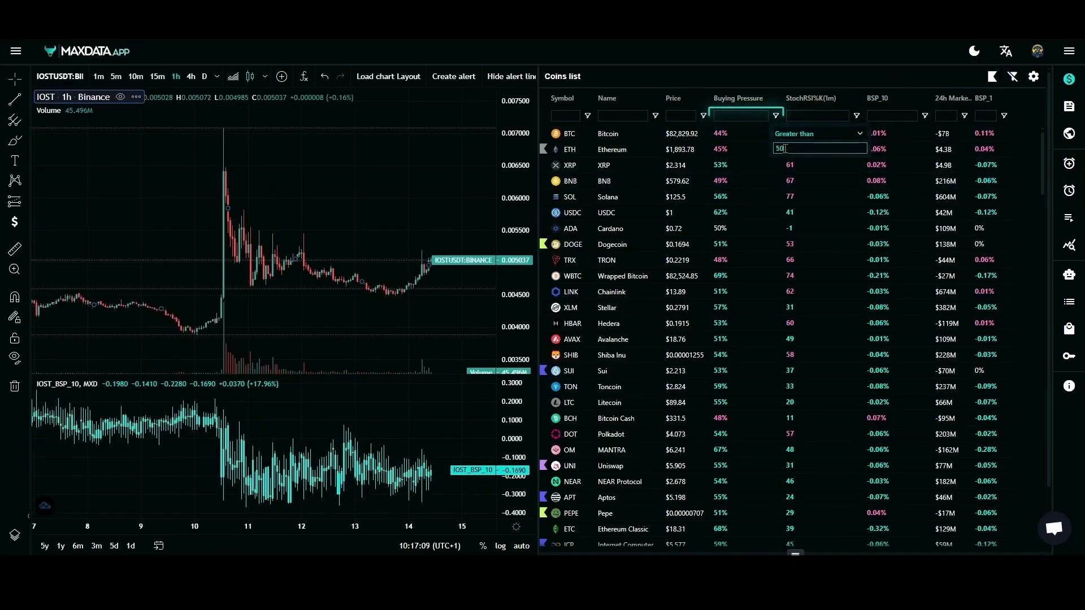
pyautogui.click(823, 114)
pyautogui.click(857, 116)
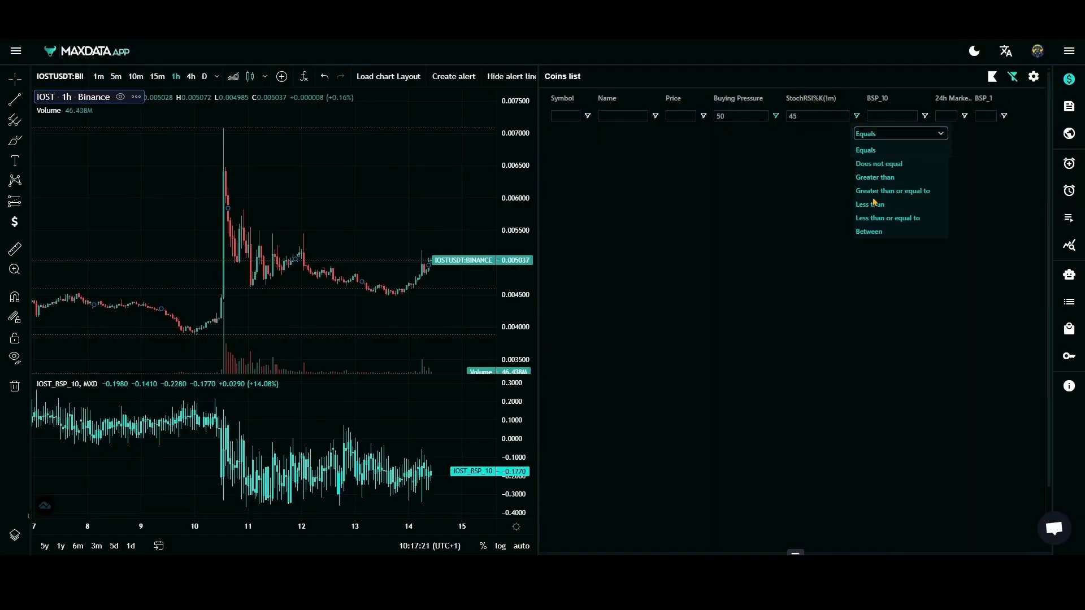
pyautogui.click(873, 205)
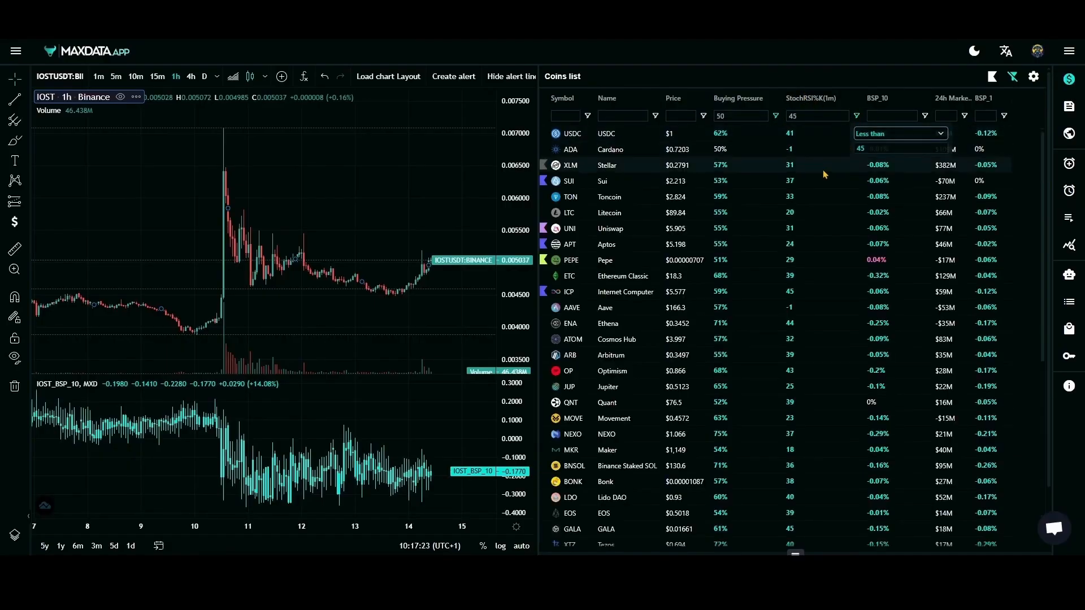
pyautogui.click(867, 83)
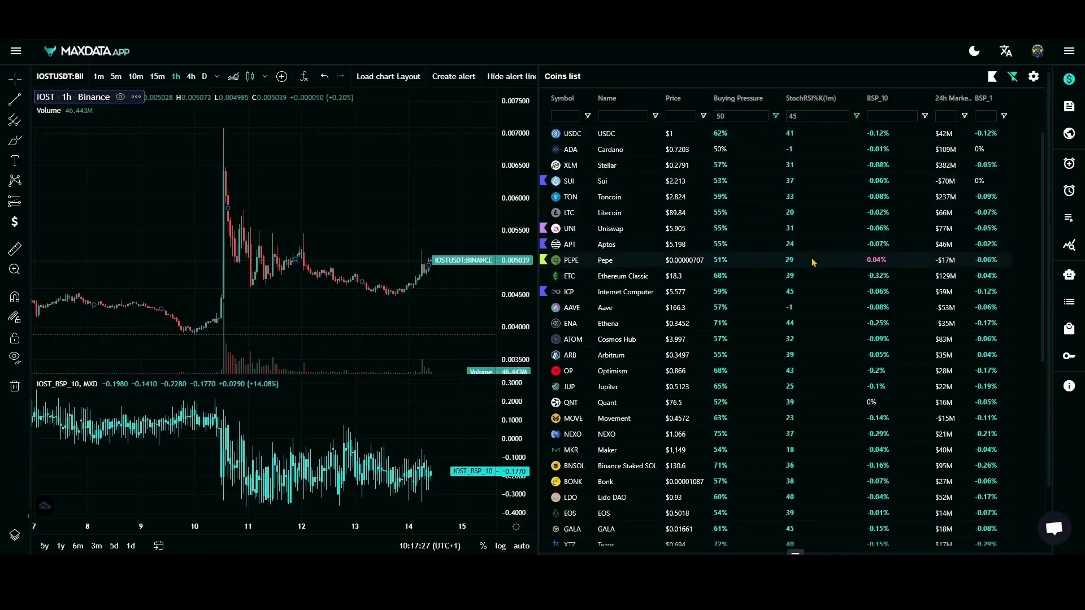
# Step: Load the Stellar chart, then sort the coins by Buying Pressure in descending order and load the NEXO and Renzo charts
pyautogui.click(813, 165)
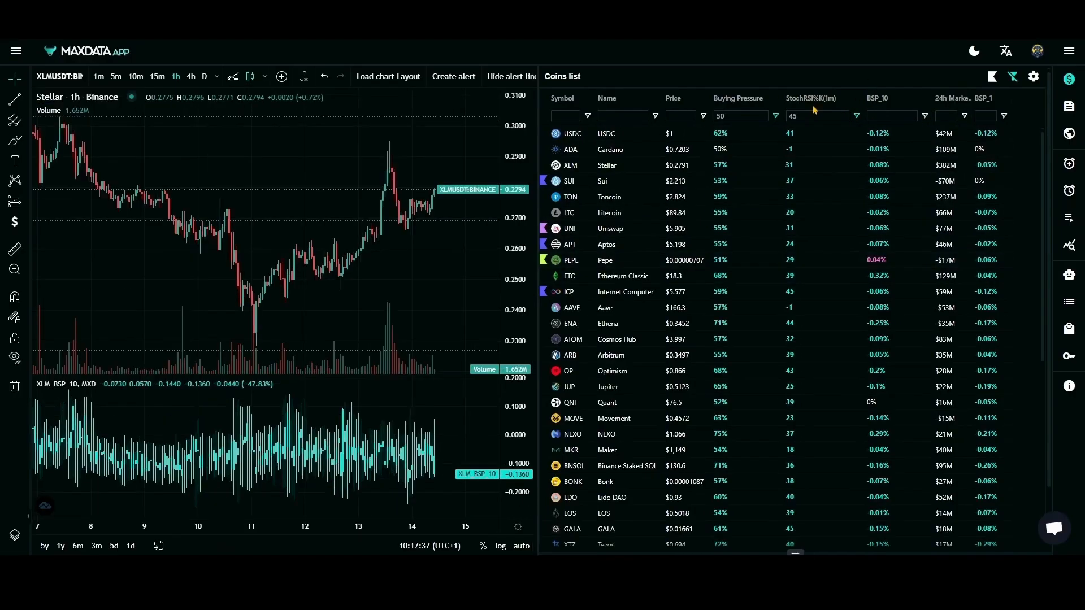
pyautogui.click(741, 99)
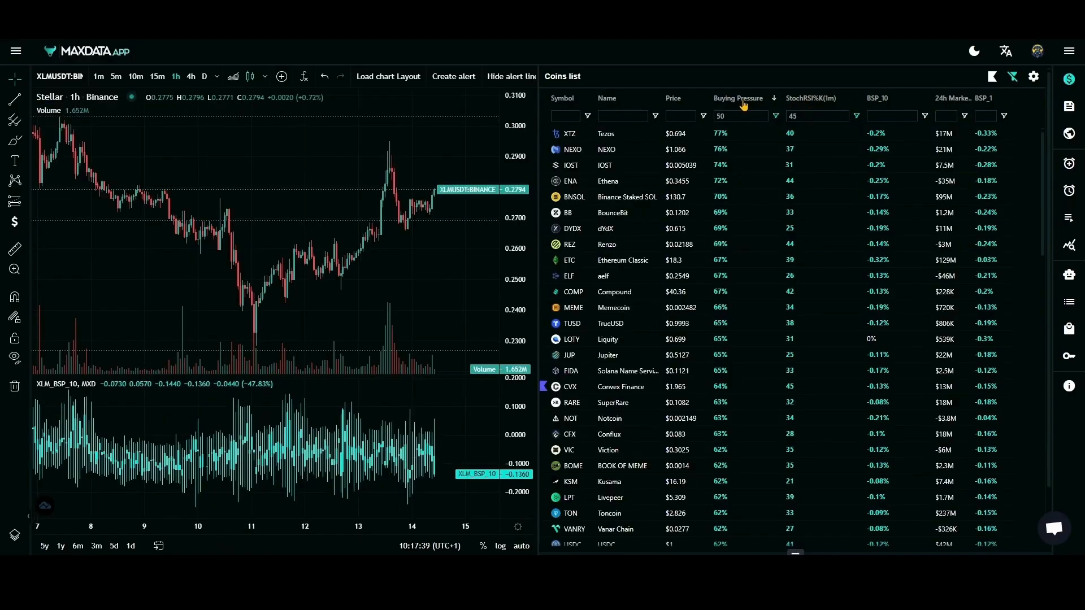
pyautogui.click(750, 151)
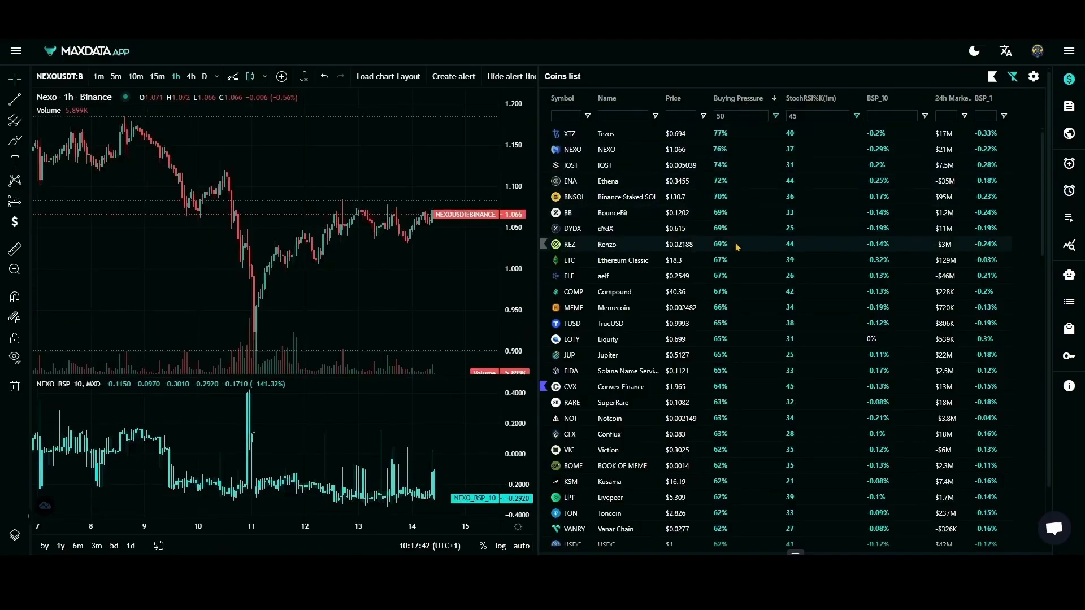
pyautogui.click(737, 244)
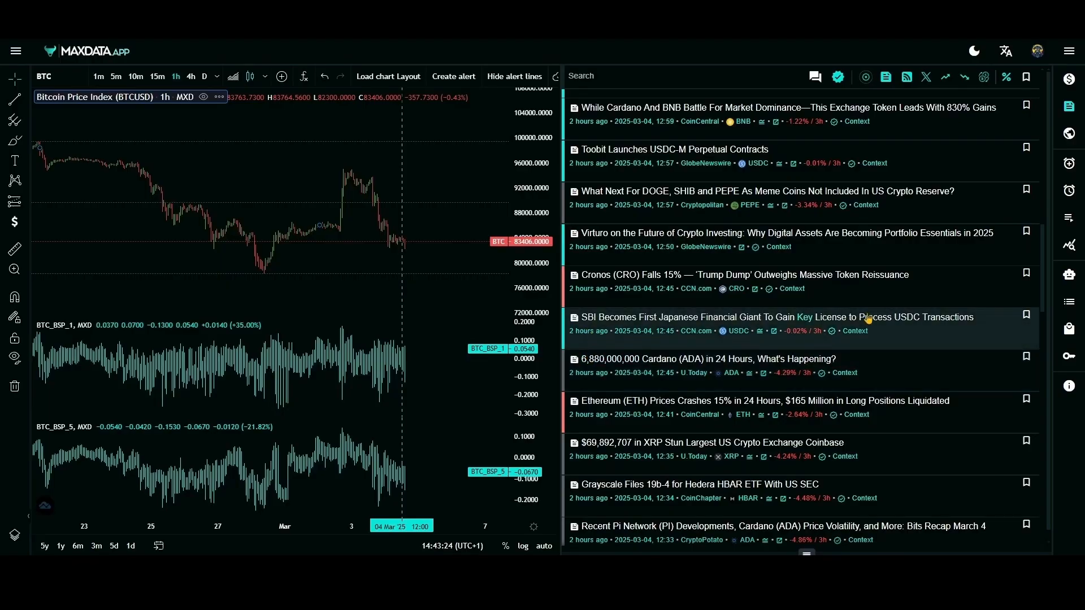
# Step: Show the context of the SBI USDC license and SEC Ripple lawsuit news, then search the news for "lana"
pyautogui.click(861, 336)
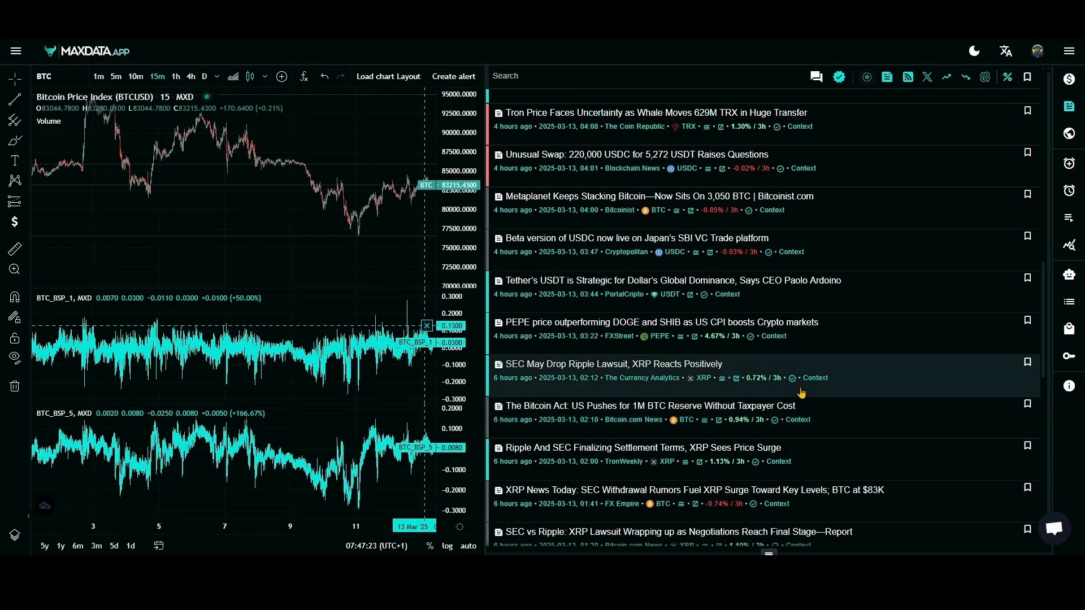
pyautogui.click(811, 326)
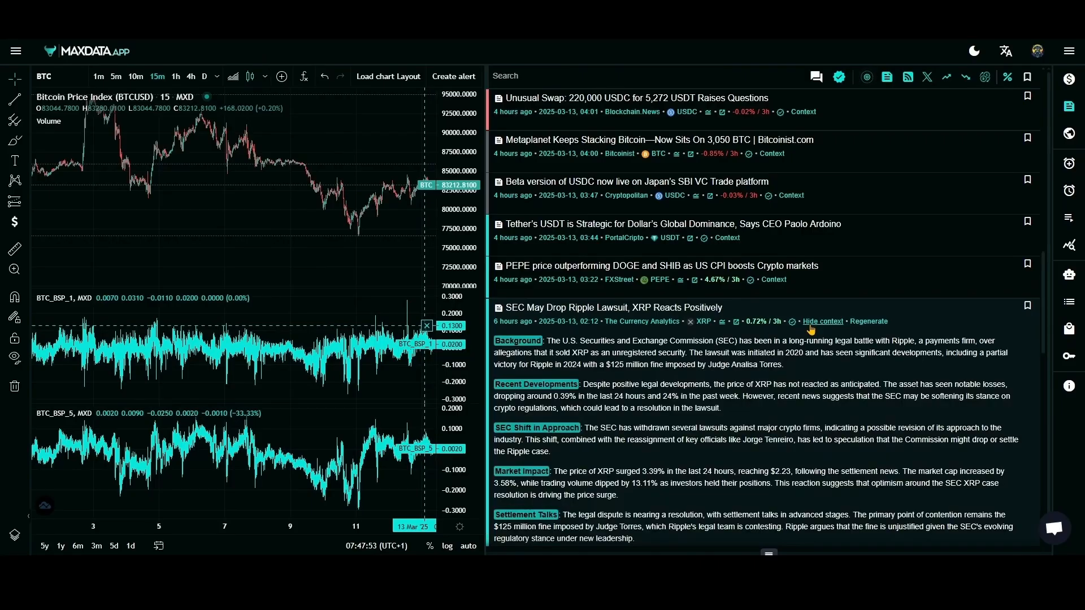
pyautogui.scroll(-2, 811, 330)
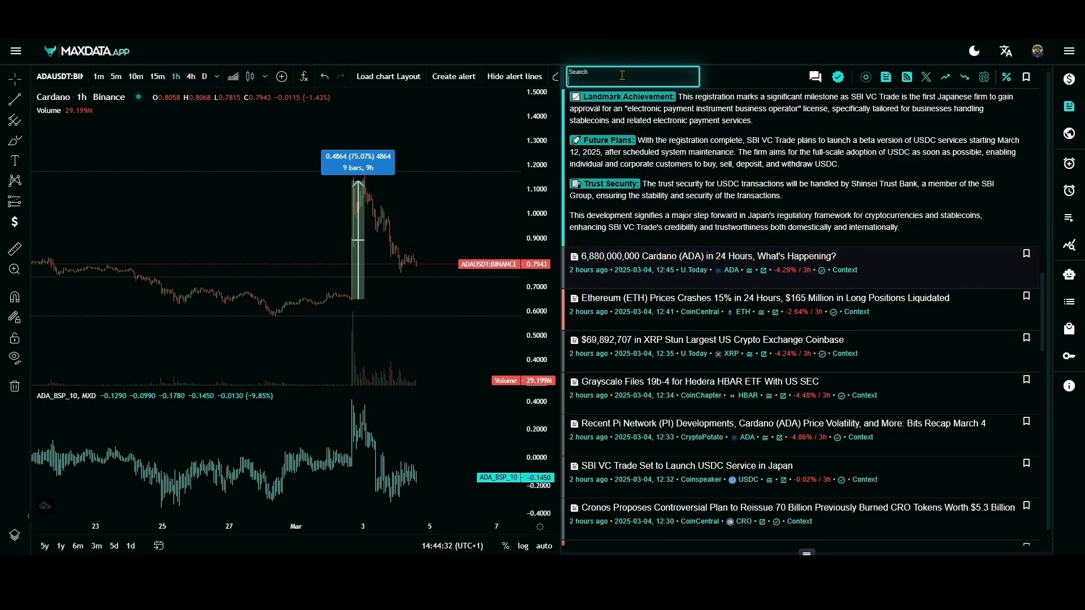
pyautogui.write('lana')
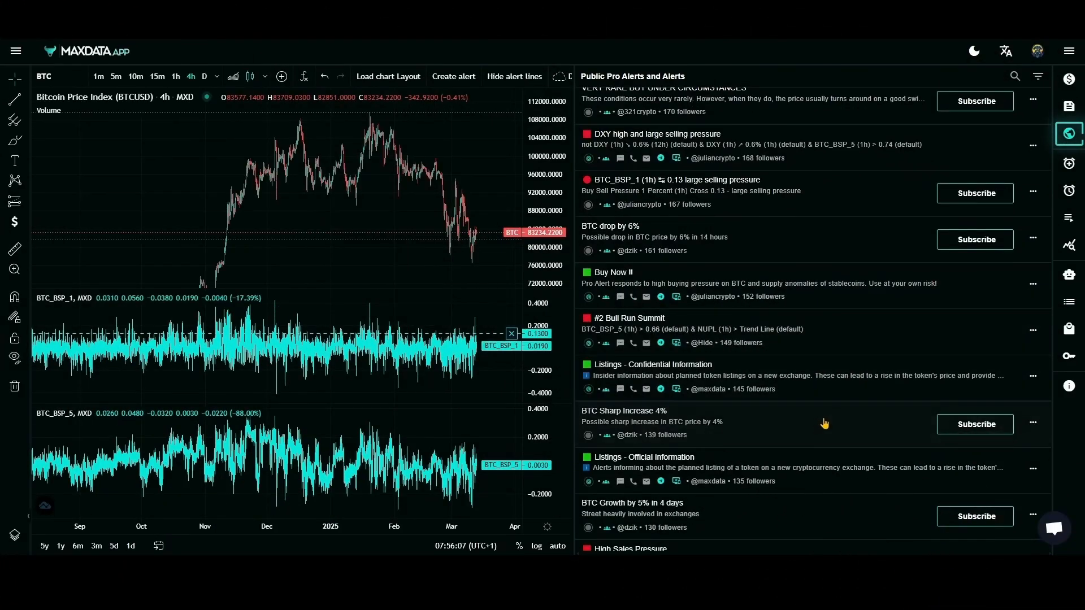
# Step: Subscribe to the public Pro Alert "Possible Local BTC Peak" and browse the rest of the alerts
pyautogui.scroll(-4, 820, 424)
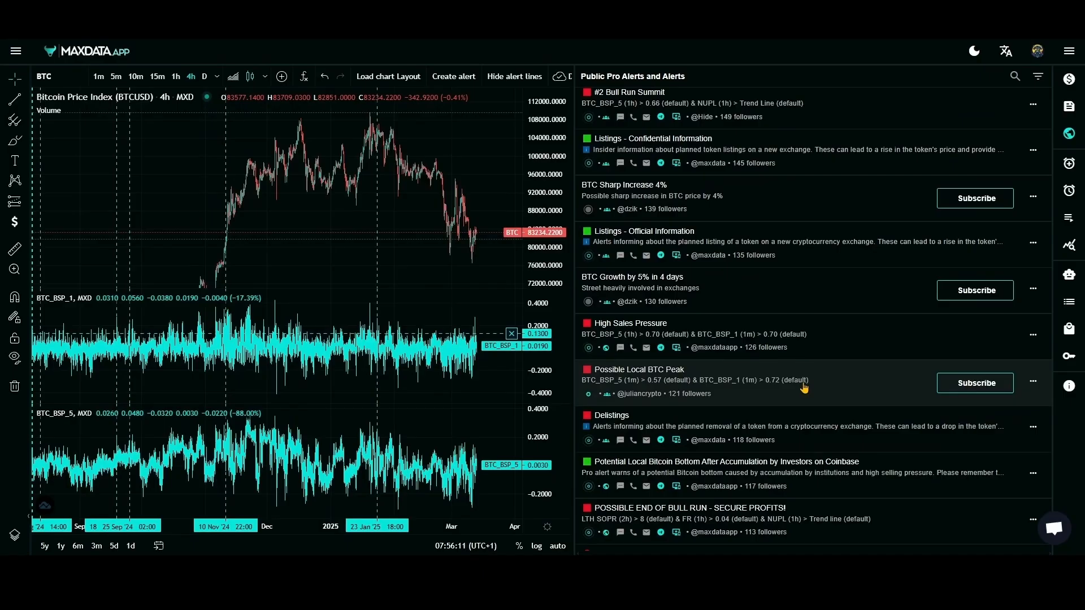
pyautogui.click(959, 387)
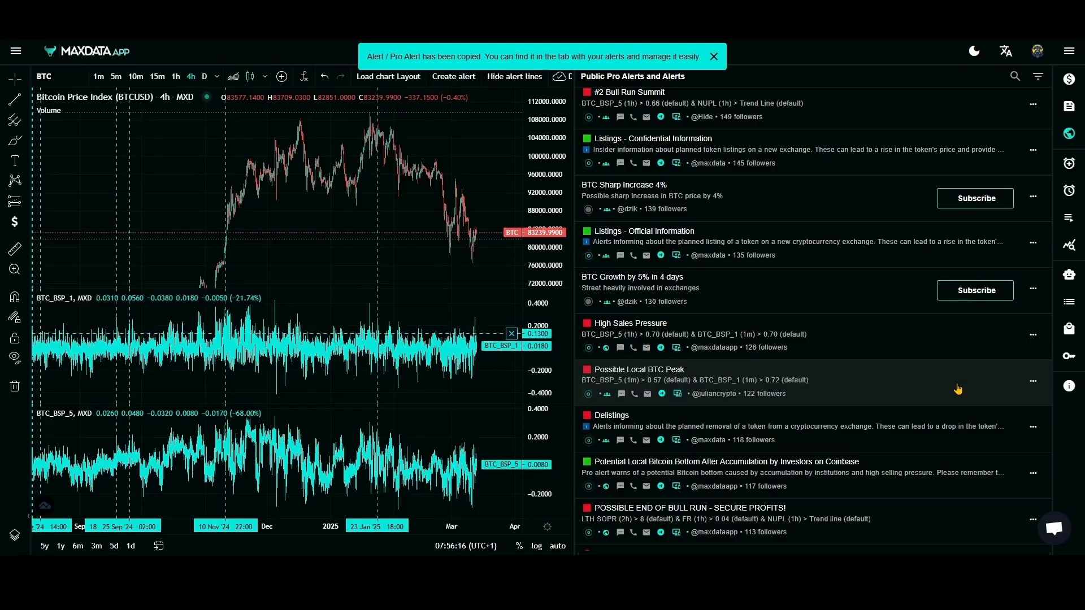
pyautogui.scroll(-3, 959, 389)
pyautogui.scroll(2, 784, 366)
pyautogui.scroll(-5, 784, 366)
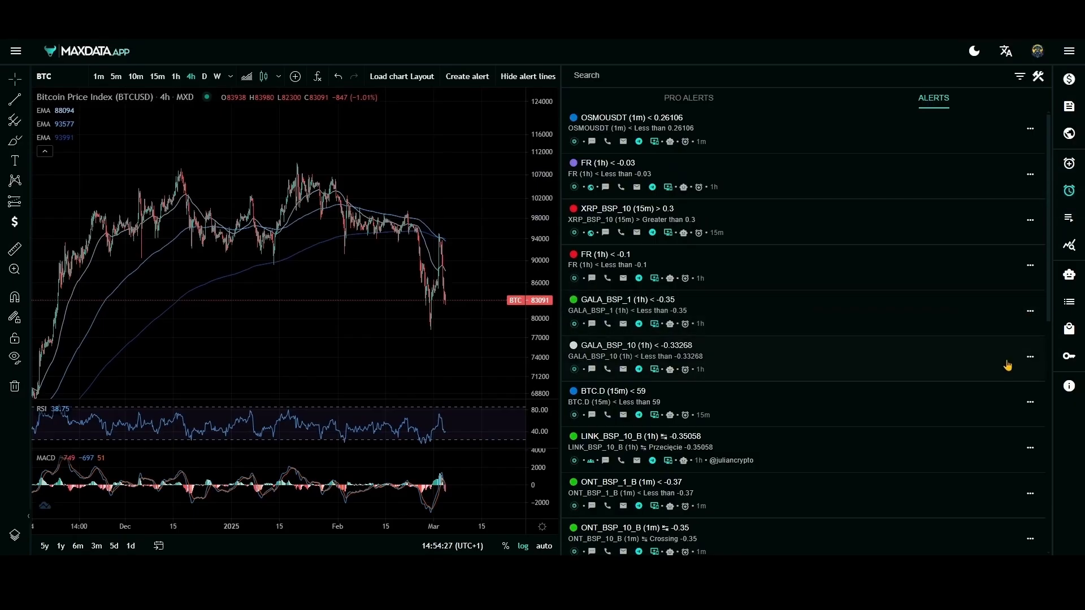
# Step: Publish the "BTC.D (15m) < 59" alert using its original name and notification content, and copy the link to it
pyautogui.moveTo(1030, 362)
pyautogui.moveTo(1030, 402)
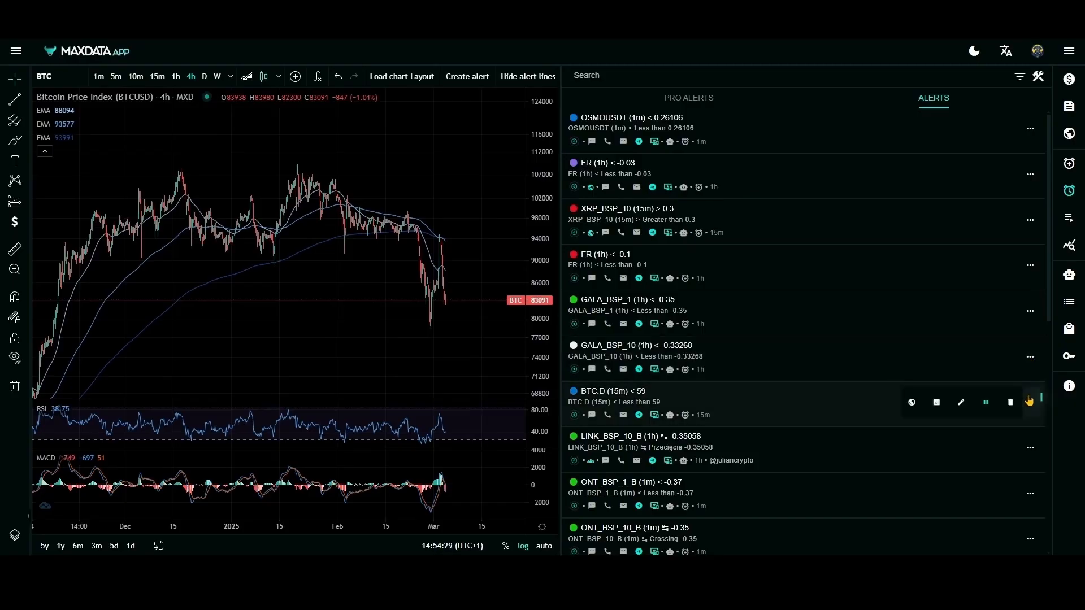
pyautogui.click(912, 403)
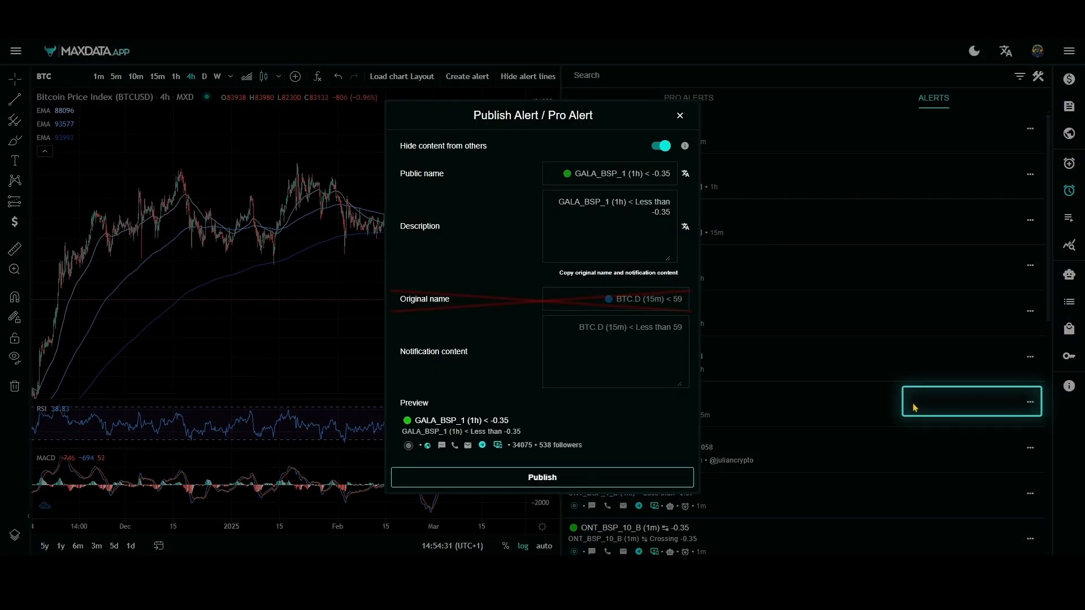
pyautogui.click(655, 273)
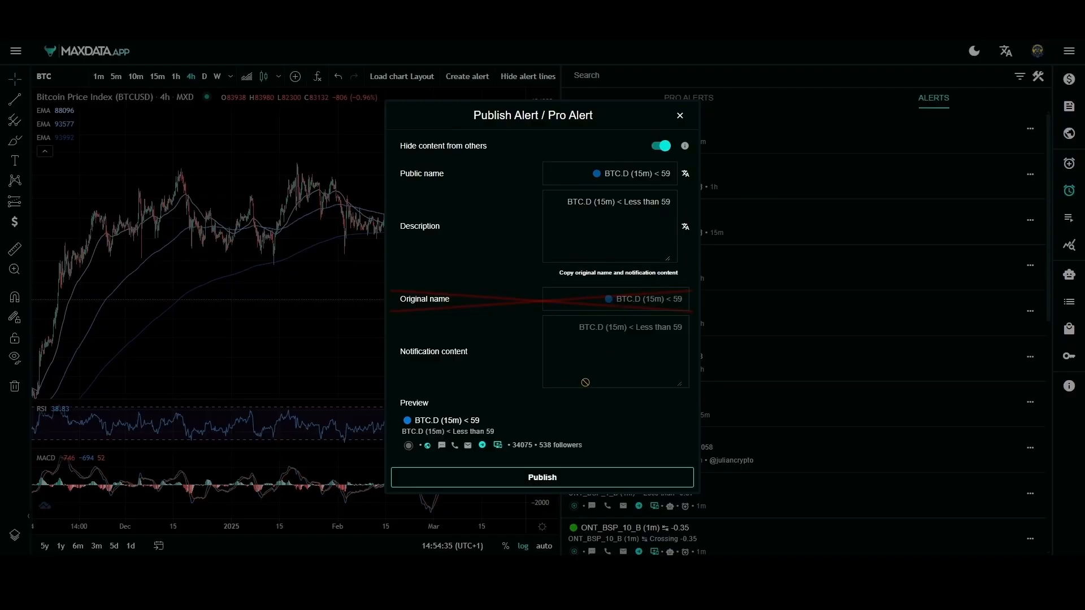
pyautogui.click(561, 476)
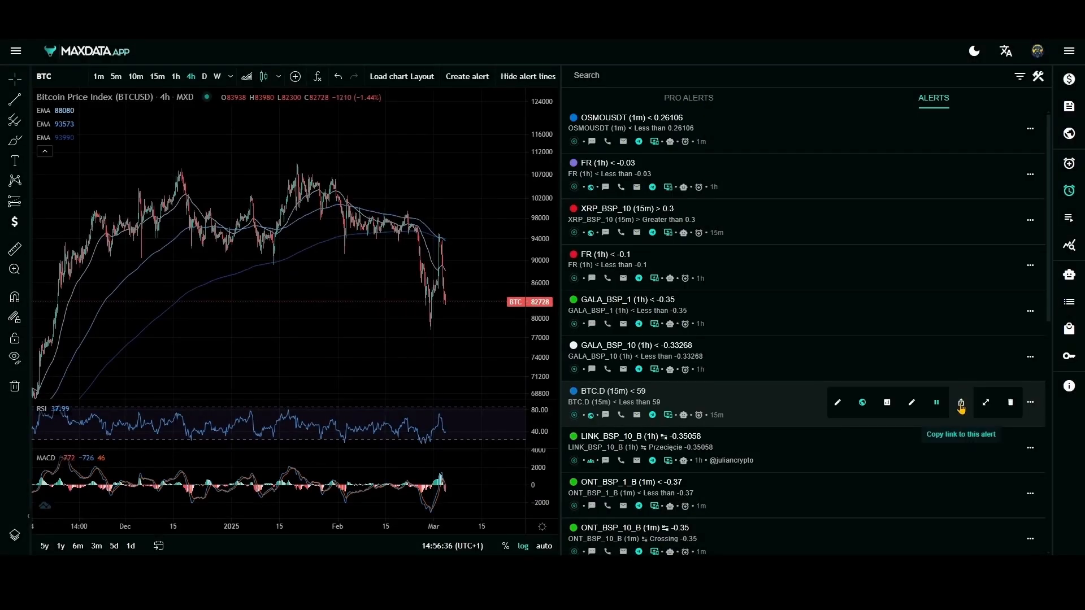
pyautogui.click(961, 404)
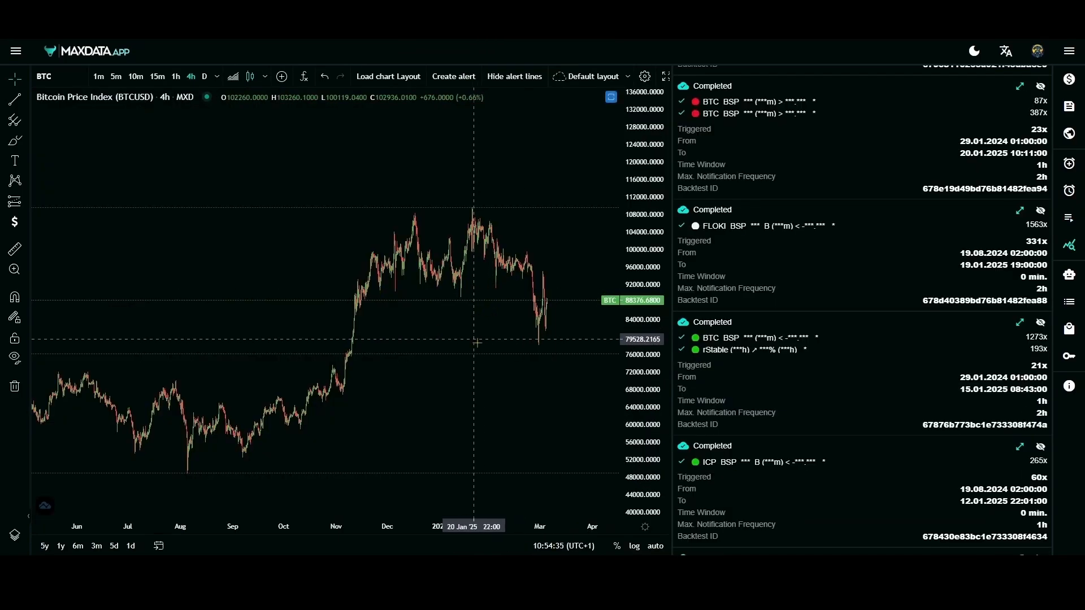
# Step: Display the triggers of the completed BTC BSP and rStable backtest on the Bitcoin chart and examine them
pyautogui.moveTo(790, 381)
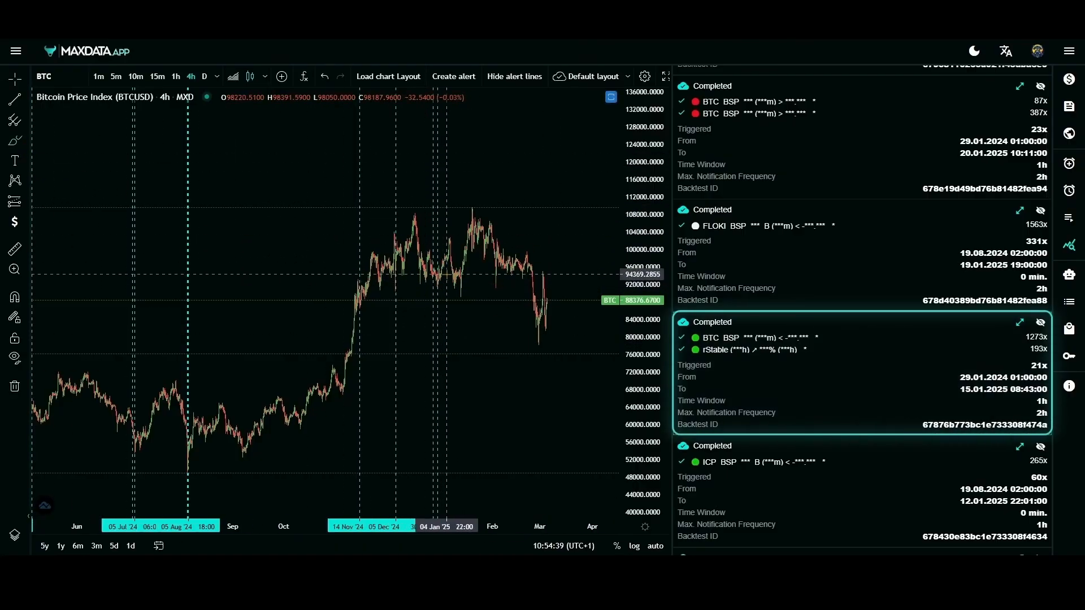
pyautogui.moveTo(447, 275)
pyautogui.mouseDown()
pyautogui.moveTo(447, 293)
pyautogui.moveTo(422, 278)
pyautogui.moveTo(448, 277)
pyautogui.moveTo(401, 281)
pyautogui.moveTo(363, 307)
pyautogui.moveTo(351, 296)
pyautogui.mouseUp()
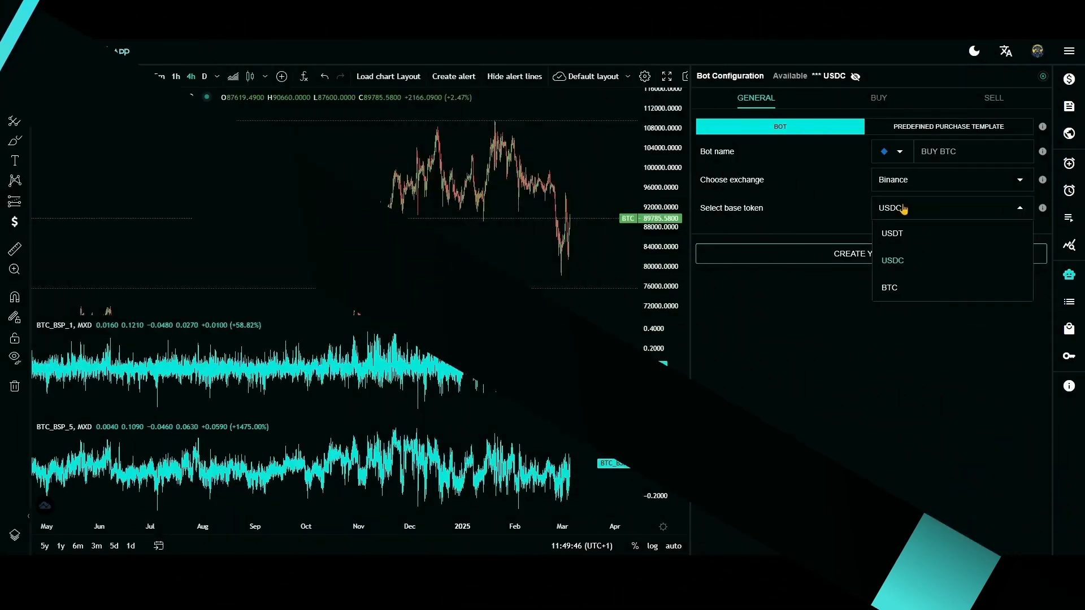
# Step: Choose USDC as the base token of the BUY BTC bot and open its purchase settings
pyautogui.click(902, 209)
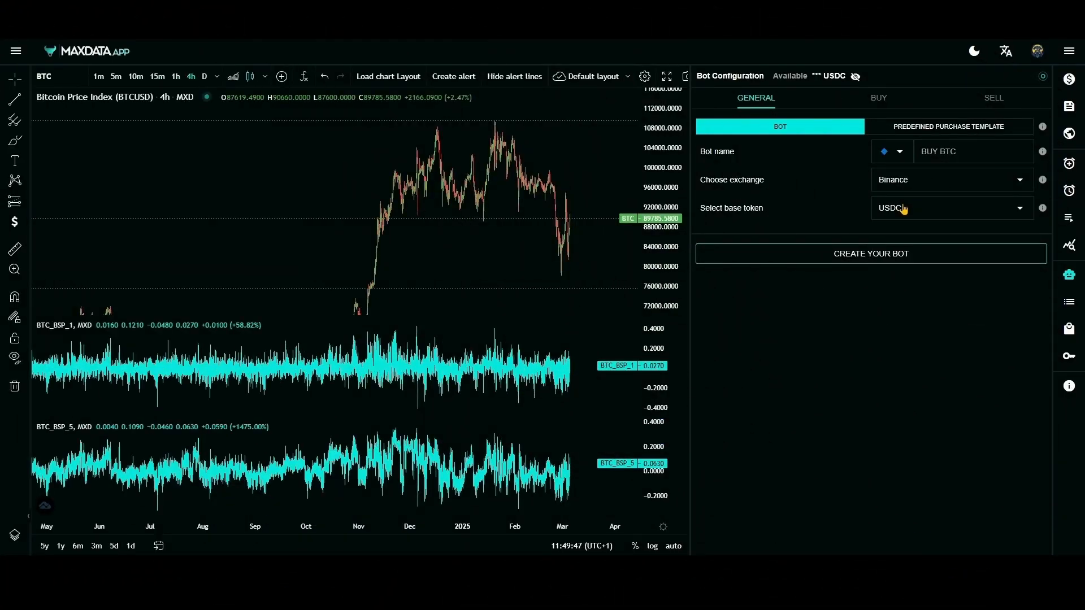
pyautogui.click(871, 106)
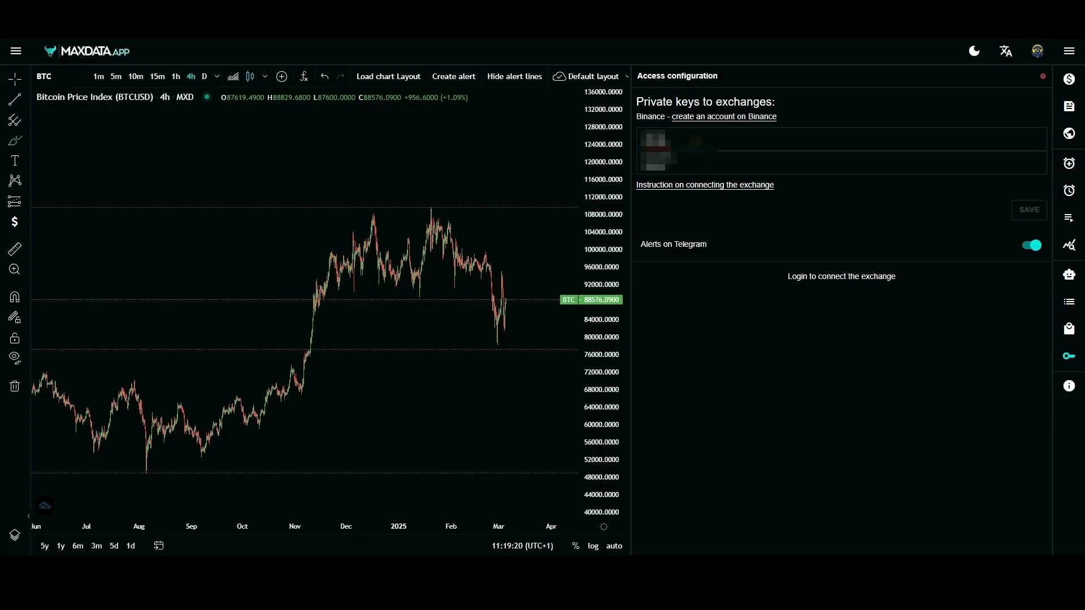
# Step: Clear the Binance private key entry in the access configuration and paste the API key and secret key
pyautogui.press('BackSpace')
pyautogui.press('BackSpace')
pyautogui.press('BackSpace')
pyautogui.press('BackSpace')
pyautogui.press('BackSpace')
pyautogui.press('BackSpace')
pyautogui.hotkey('ctrl', 'v')
pyautogui.press('Tab')
pyautogui.hotkey('ctrl', 'v')
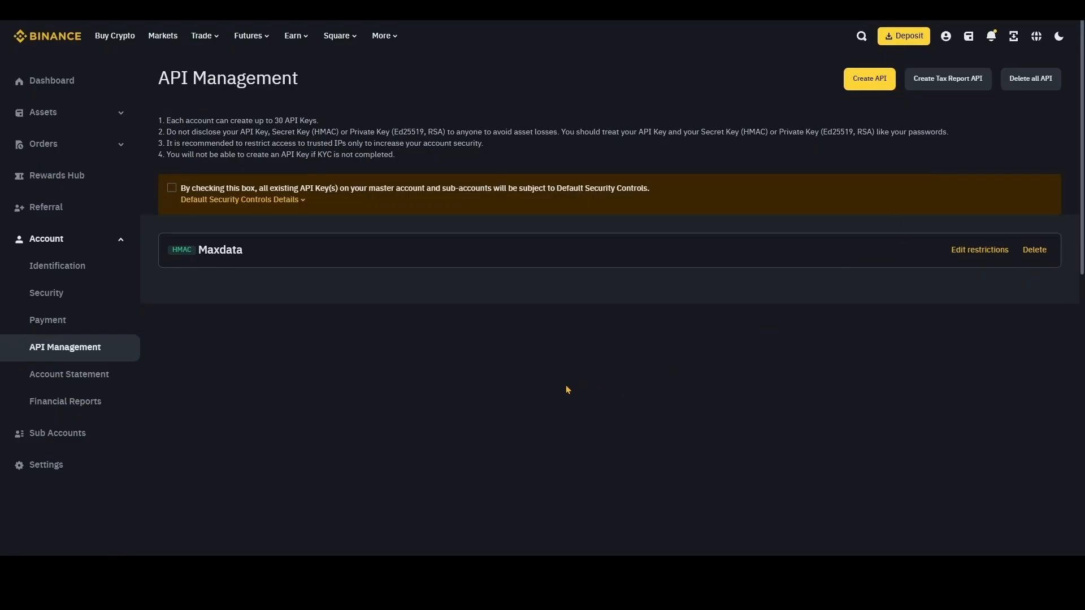
# Step: Switch to Binance and open API Management from the account settings
pyautogui.moveTo(946, 36)
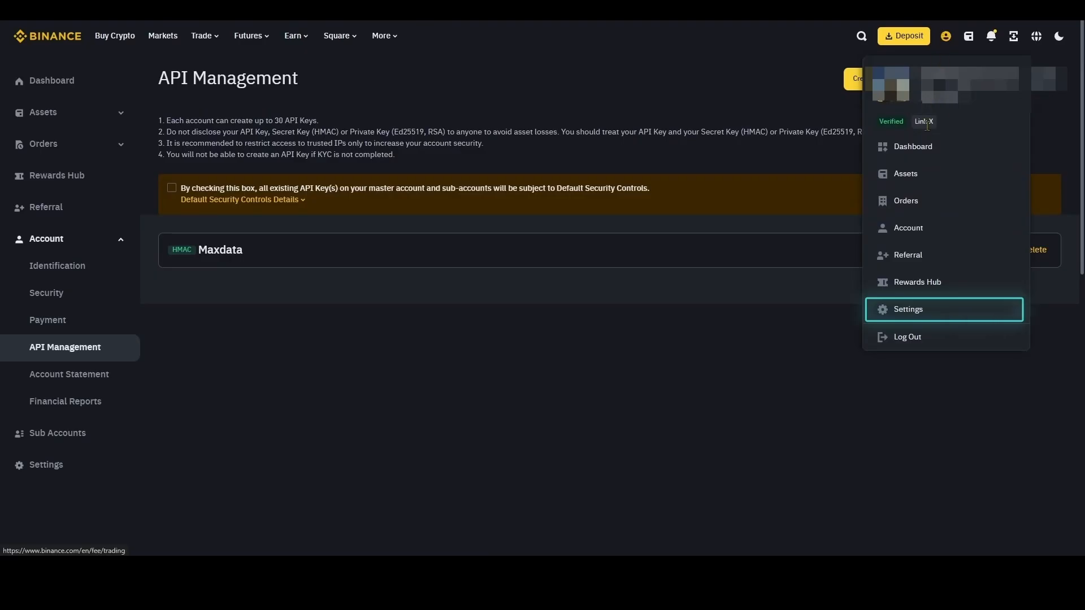
pyautogui.click(903, 309)
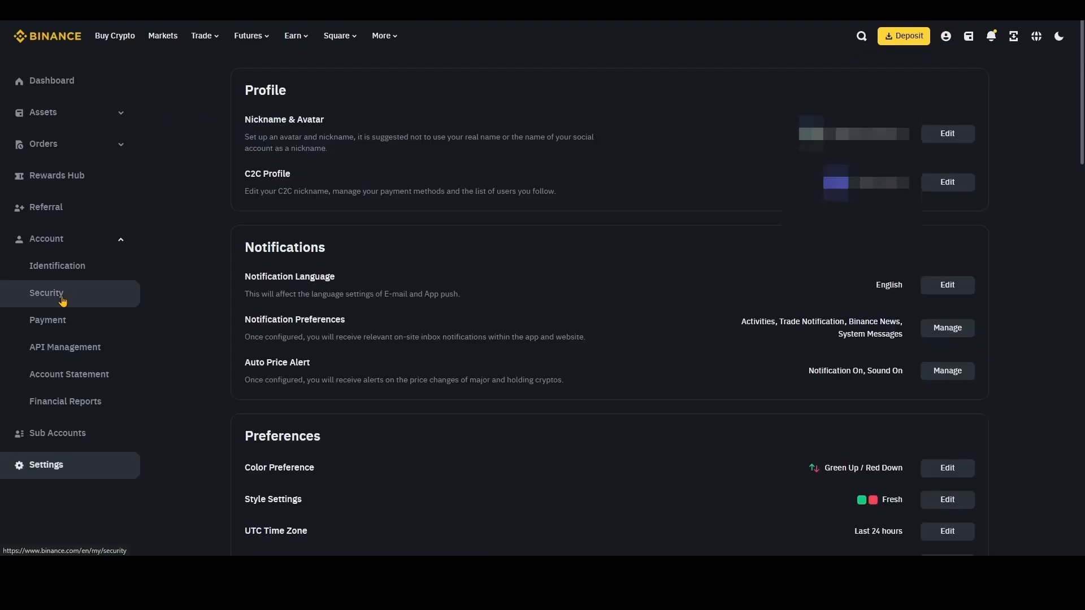
pyautogui.click(63, 348)
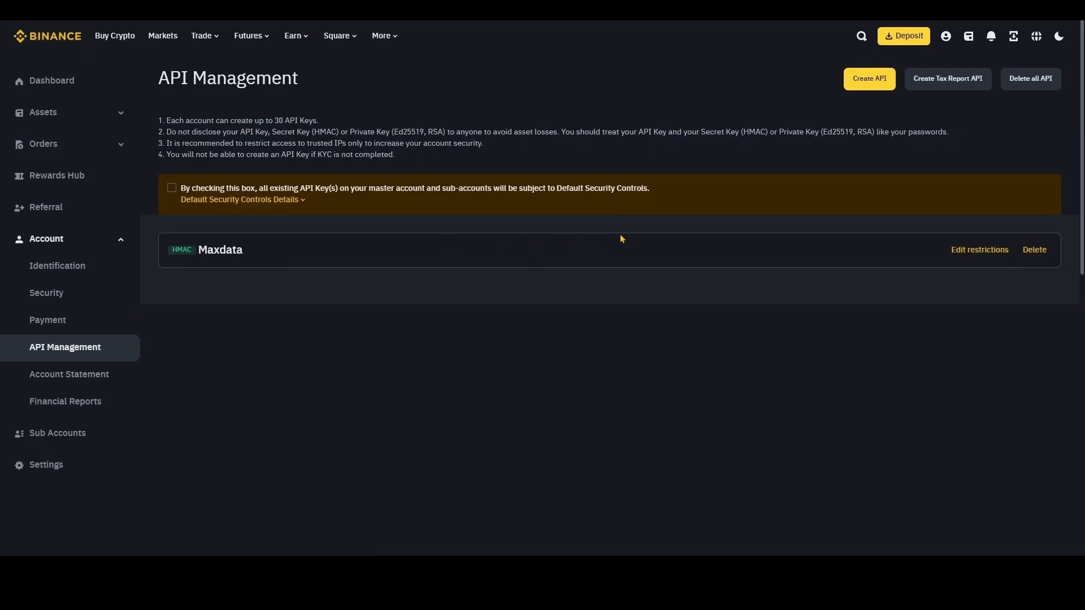
# Step: Create a system-generated API key named MAXDATA APP and enable Spot & Margin Trading in its restrictions
pyautogui.click(868, 82)
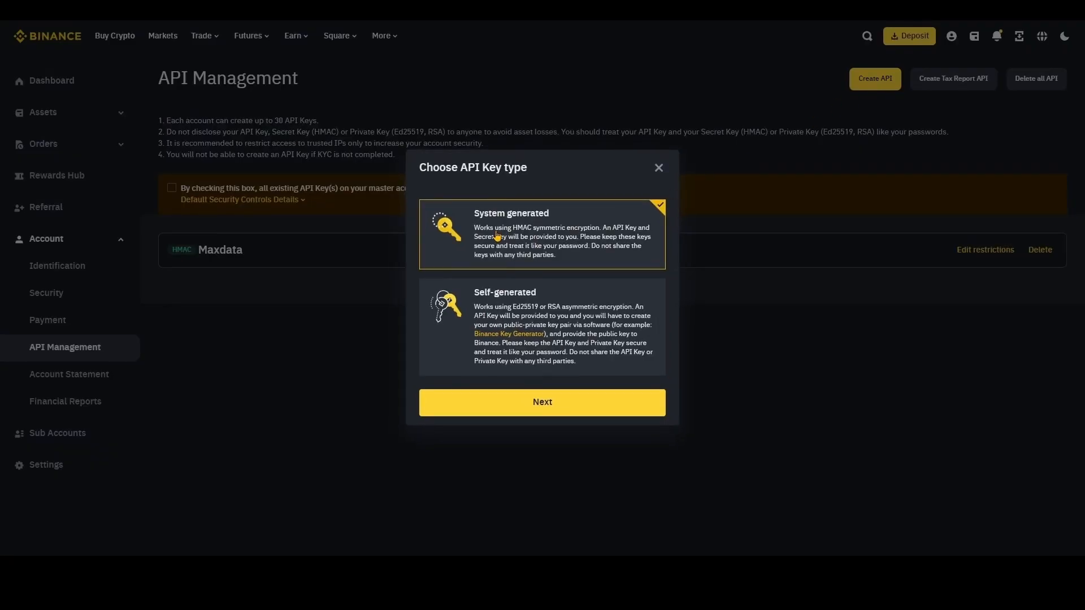
pyautogui.click(509, 403)
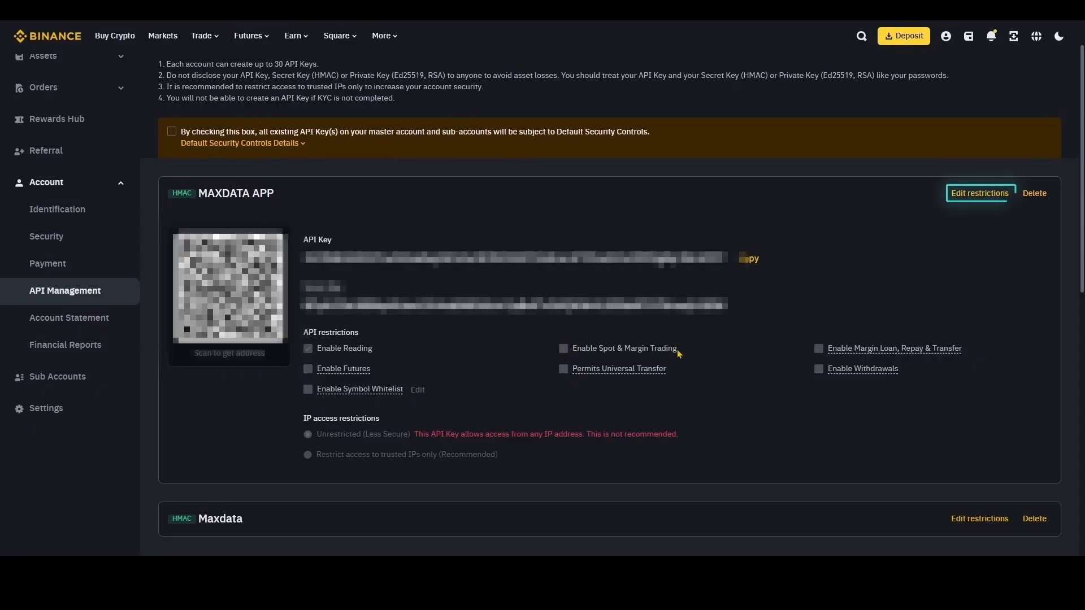
pyautogui.click(563, 351)
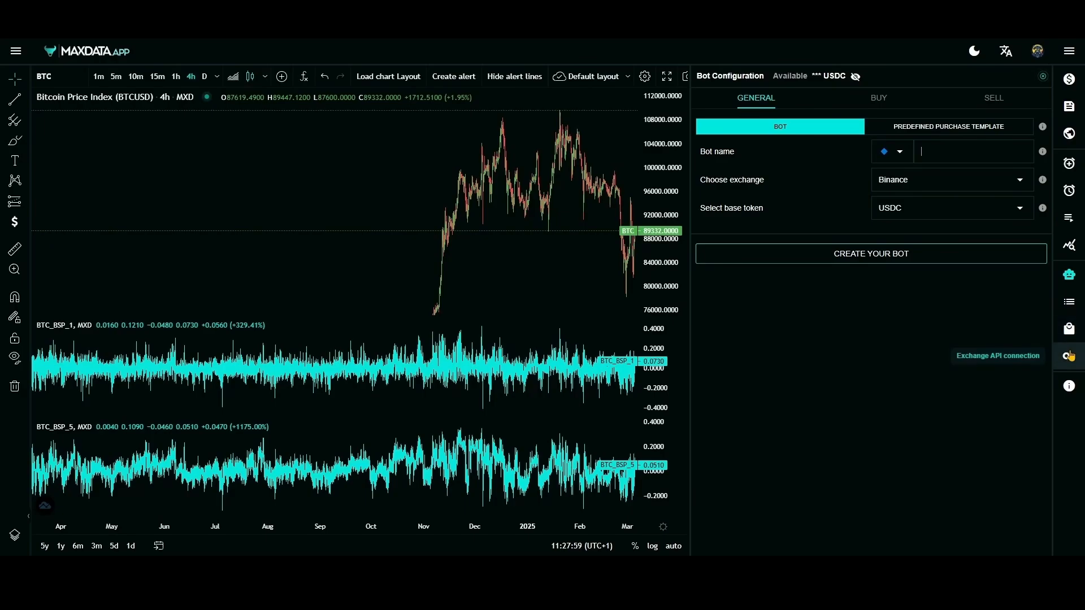
# Step: Switch back to MaxData and open the Exchange API connection settings
pyautogui.click(1069, 356)
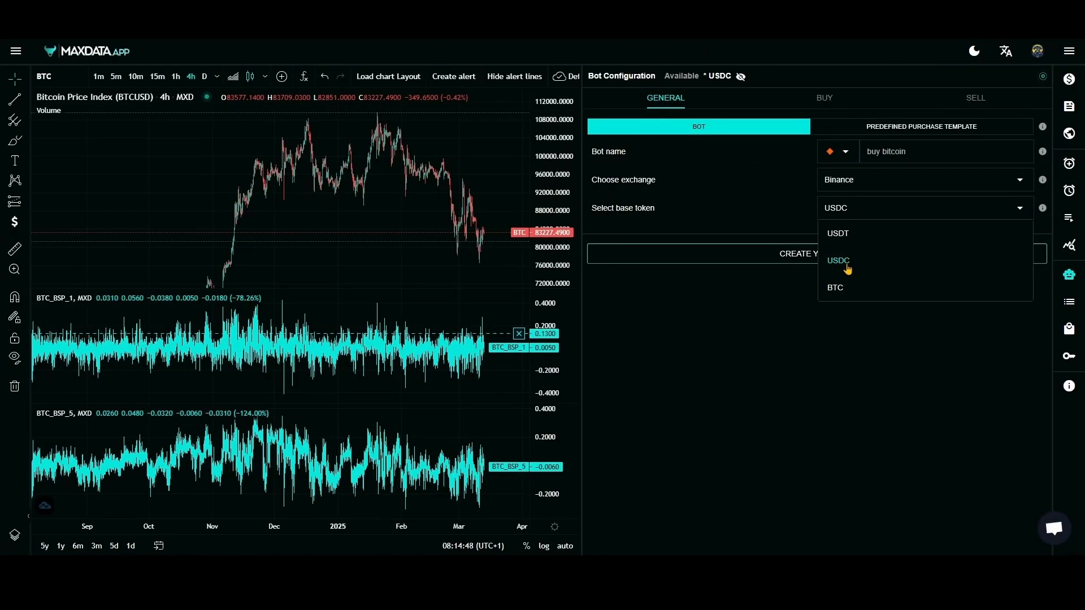
# Step: Set the "buy bitcoin" bot's base token to USDC and its purchase trigger to "Stablecoins flow to exchanges and high buying pressure"
pyautogui.click(847, 263)
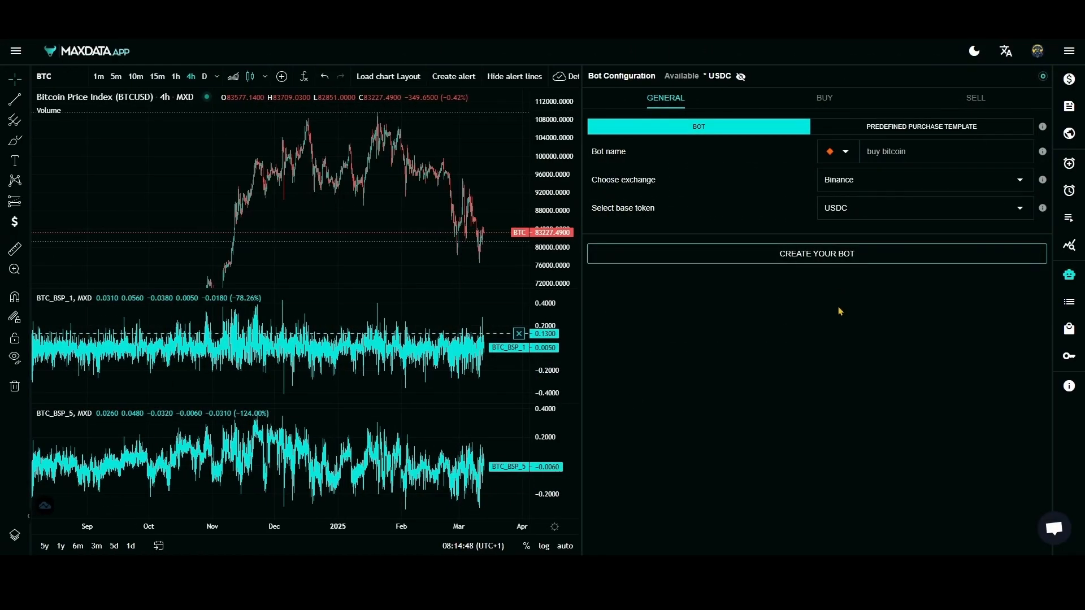
pyautogui.click(838, 97)
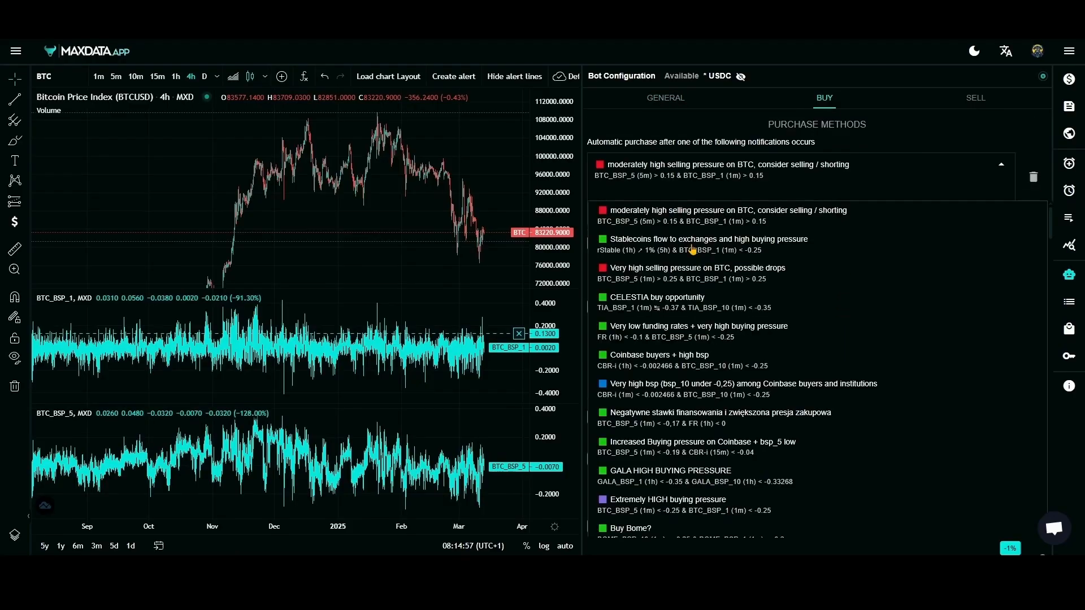
pyautogui.click(678, 253)
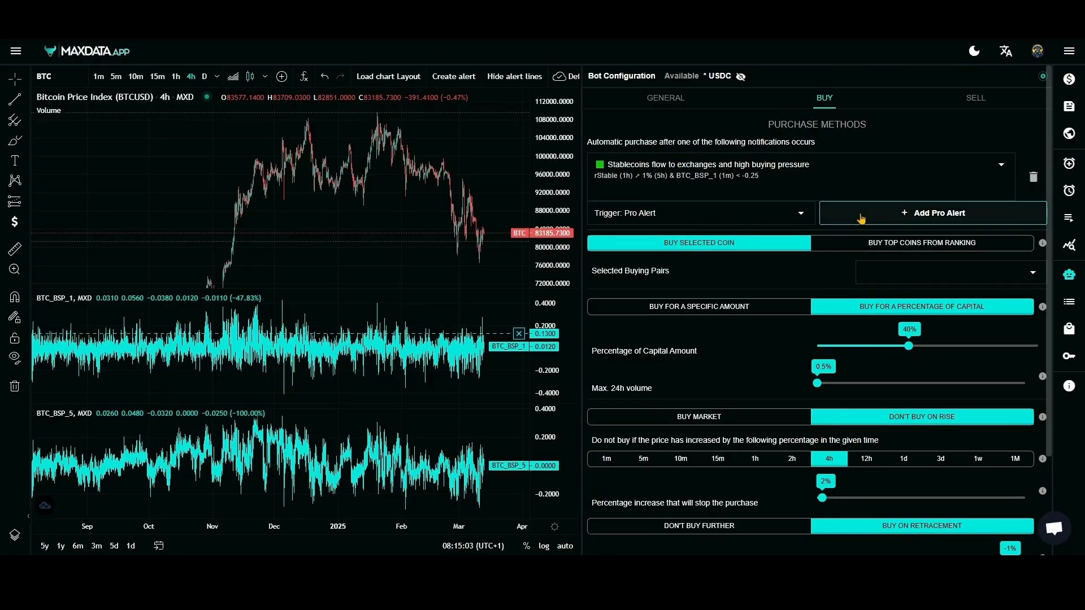
# Step: Add BTC-USDC and ETH-USDC as the bot's selected buying pairs
pyautogui.click(904, 273)
pyautogui.write('btc')
pyautogui.click(898, 295)
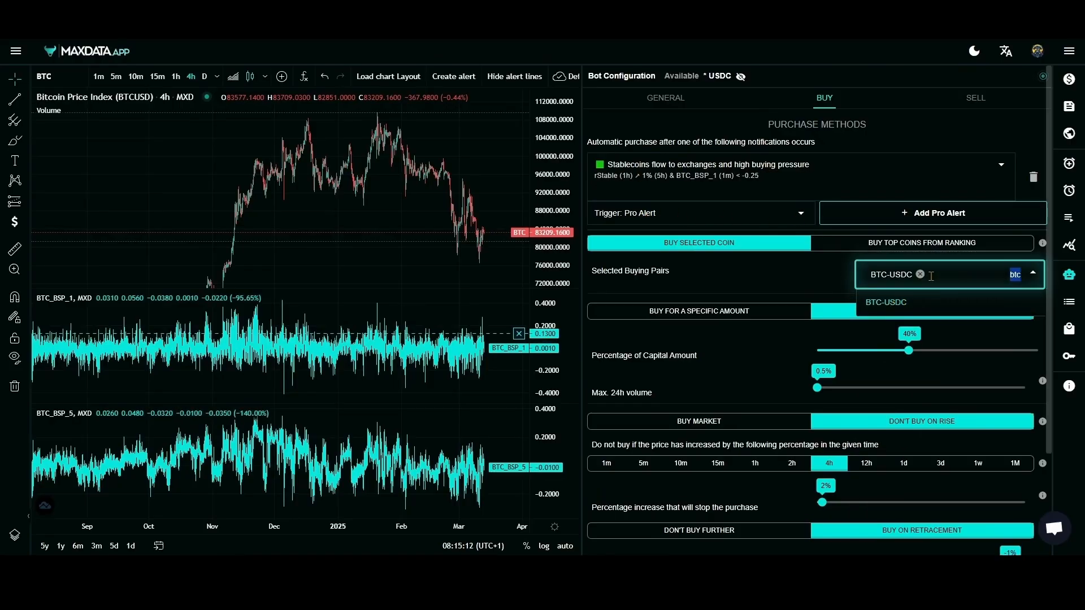
pyautogui.click(1016, 273)
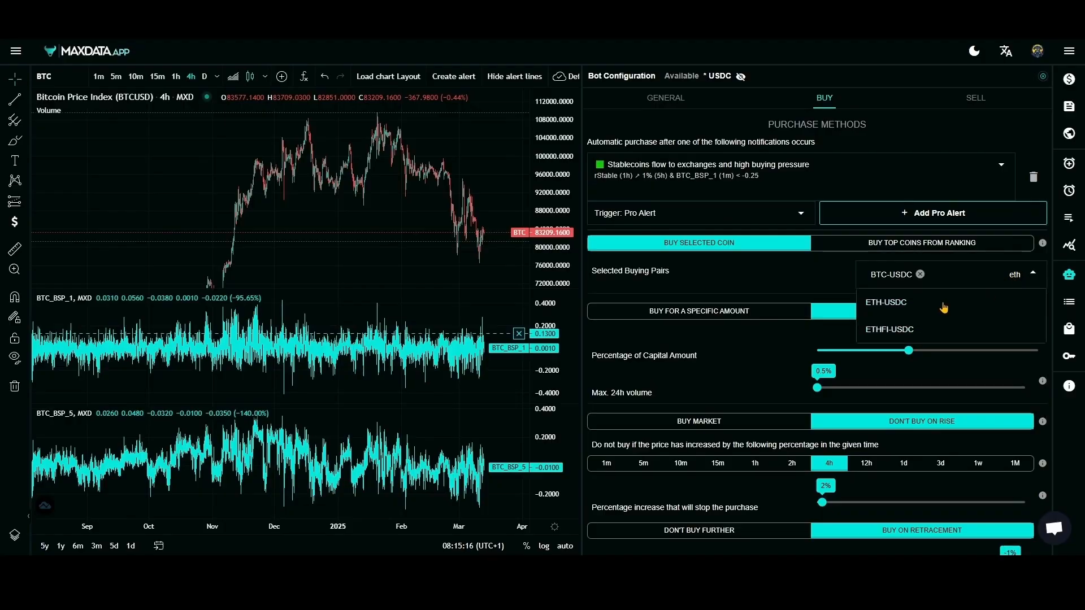
pyautogui.click(942, 307)
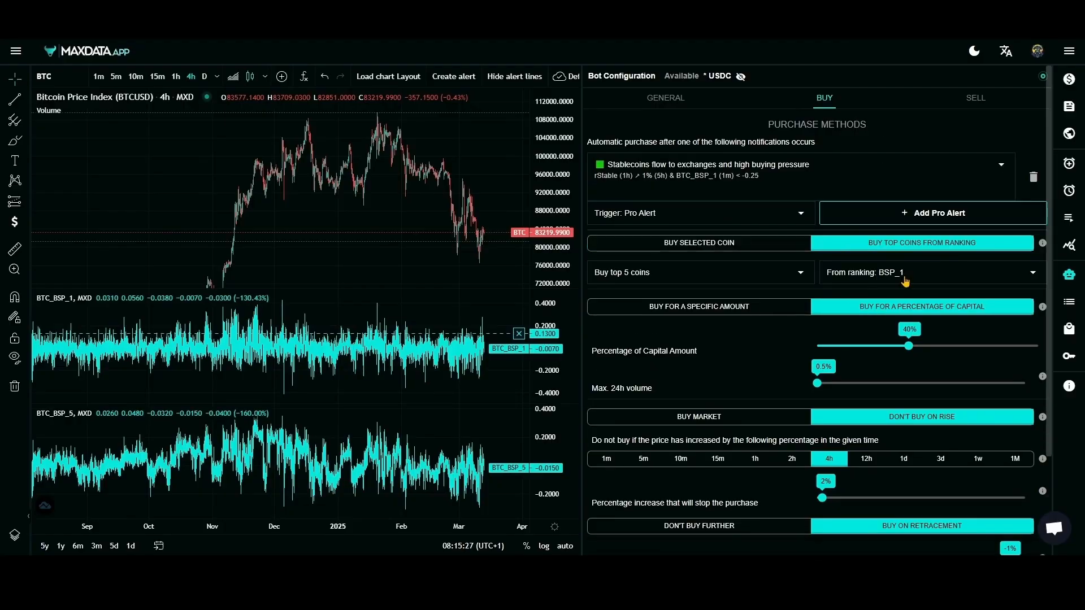
# Step: Have the bot buy the top 5 coins from the BSP_AVG (Buying Pressure) ranking with 20% of capital
pyautogui.click(904, 275)
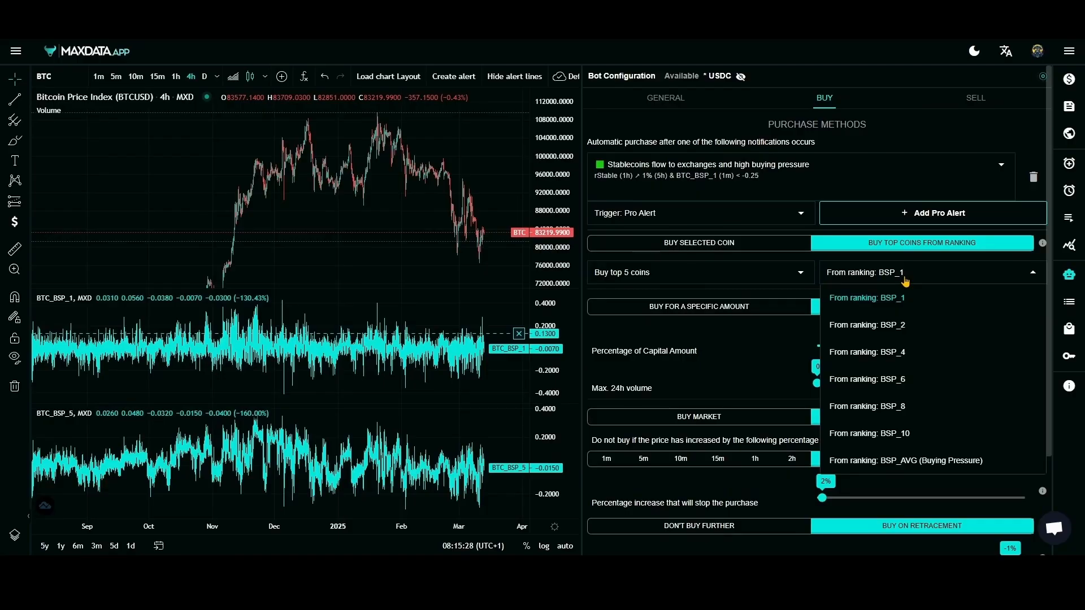
pyautogui.click(887, 460)
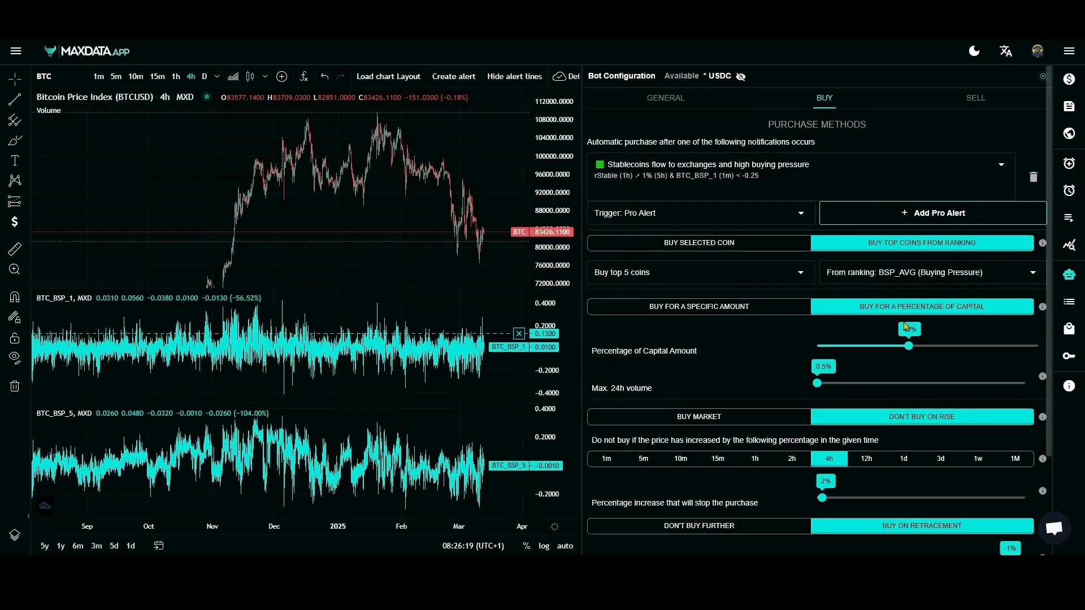
pyautogui.moveTo(909, 346); pyautogui.dragTo(863, 346)
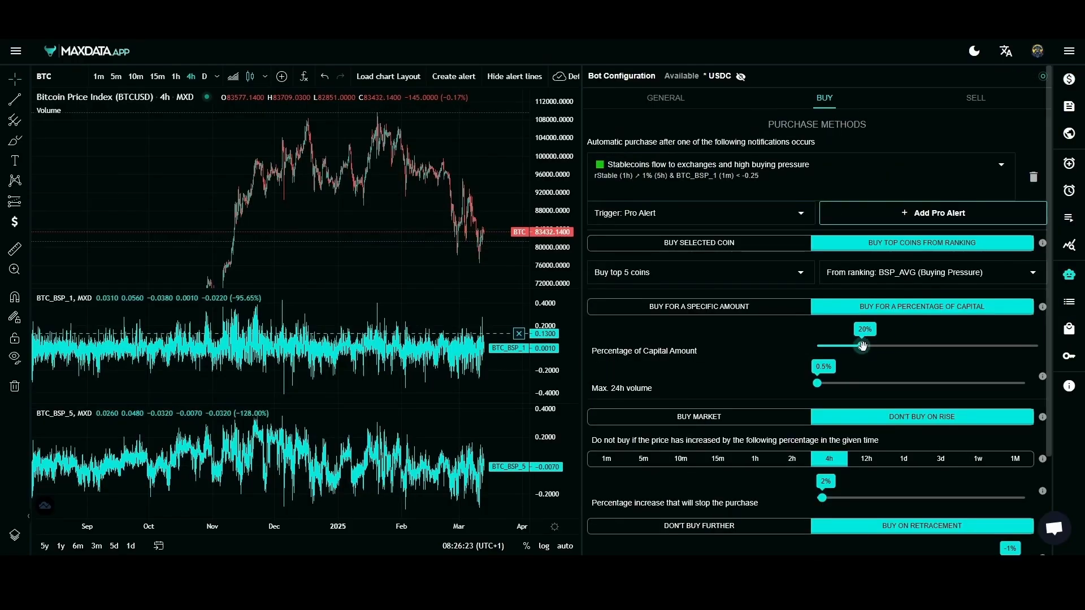
pyautogui.scroll(-2, 862, 346)
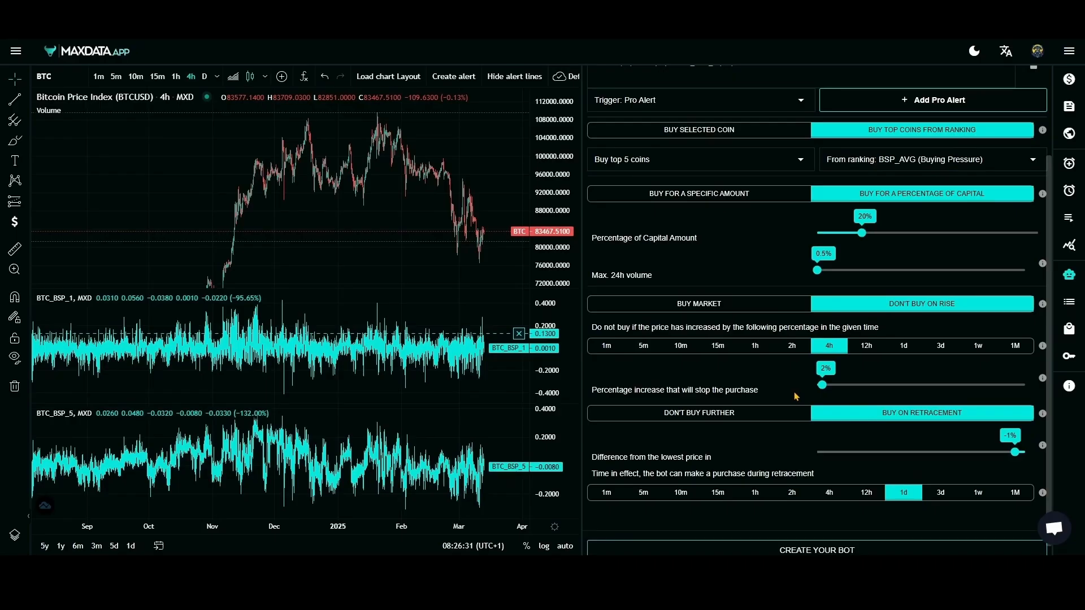
pyautogui.scroll(2, 797, 395)
# Step: In the bot's sale methods, choose sale with specific profit and set Take Profit to 5%
pyautogui.click(973, 100)
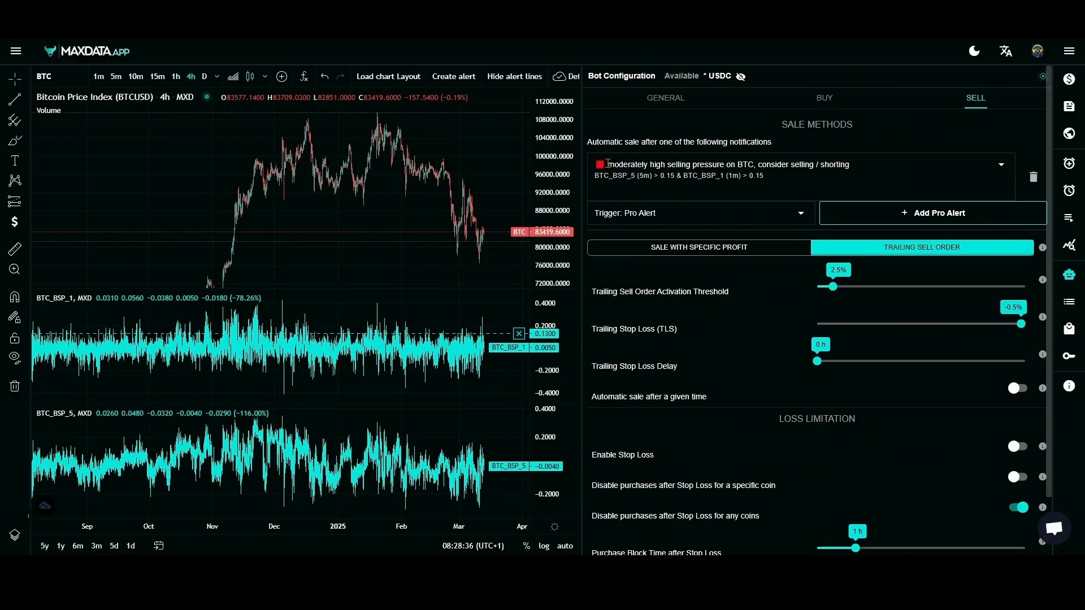
pyautogui.moveTo(608, 163); pyautogui.dragTo(858, 161)
pyautogui.click(872, 166)
pyautogui.click(871, 165)
pyautogui.click(674, 221)
pyautogui.click(783, 248)
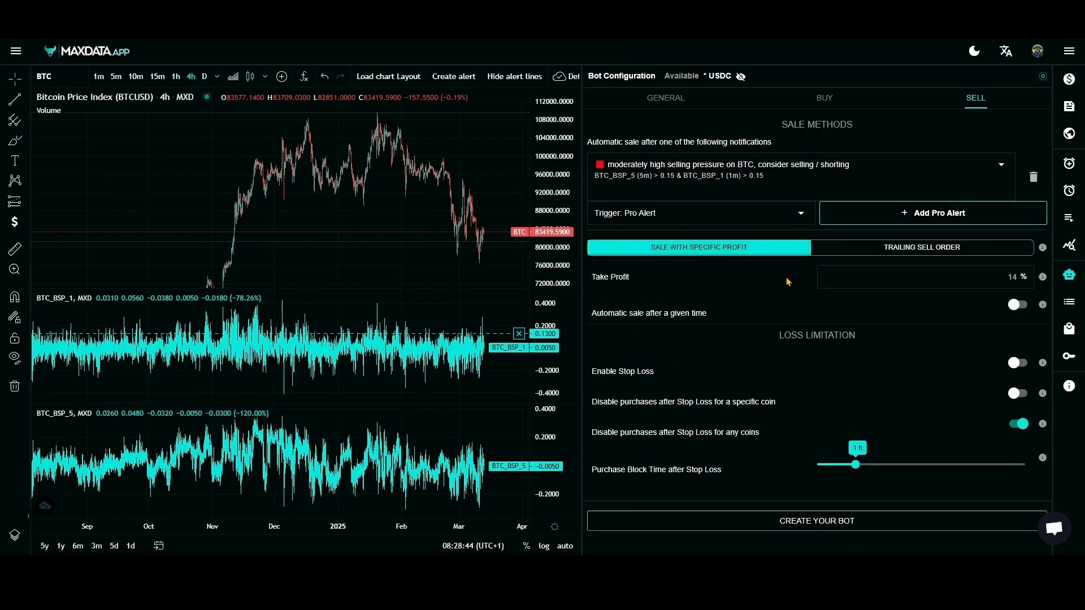
pyautogui.moveTo(954, 278); pyautogui.dragTo(1022, 282)
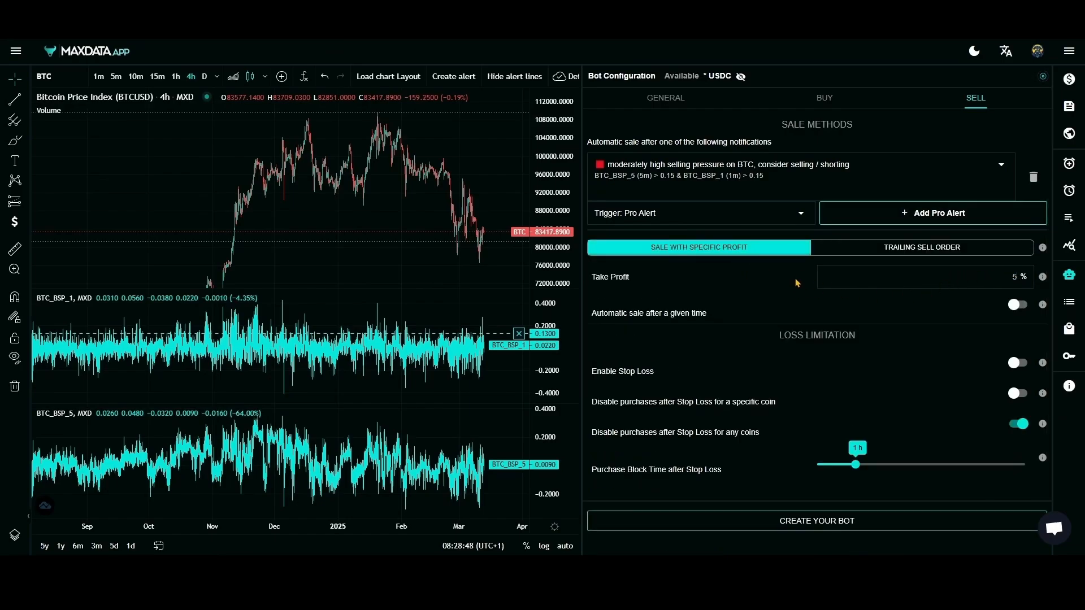
# Step: Switch the sale method to a trailing sell order with a 10% activation threshold and a -3% trailing stop loss
pyautogui.click(927, 248)
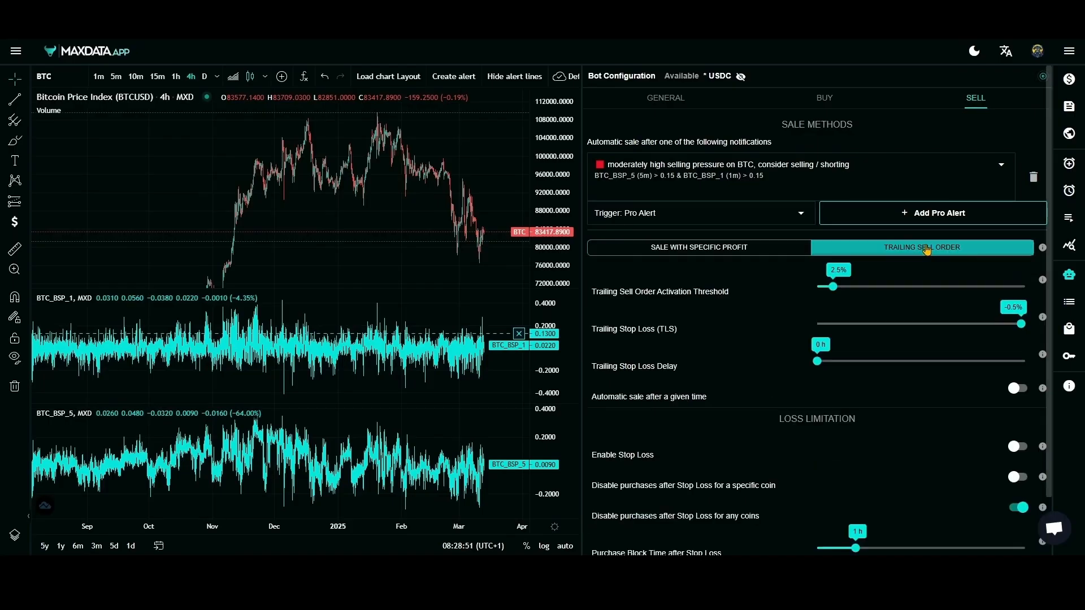
pyautogui.click(835, 286)
pyautogui.moveTo(835, 287); pyautogui.dragTo(885, 287)
pyautogui.moveTo(1021, 324); pyautogui.dragTo(1004, 325)
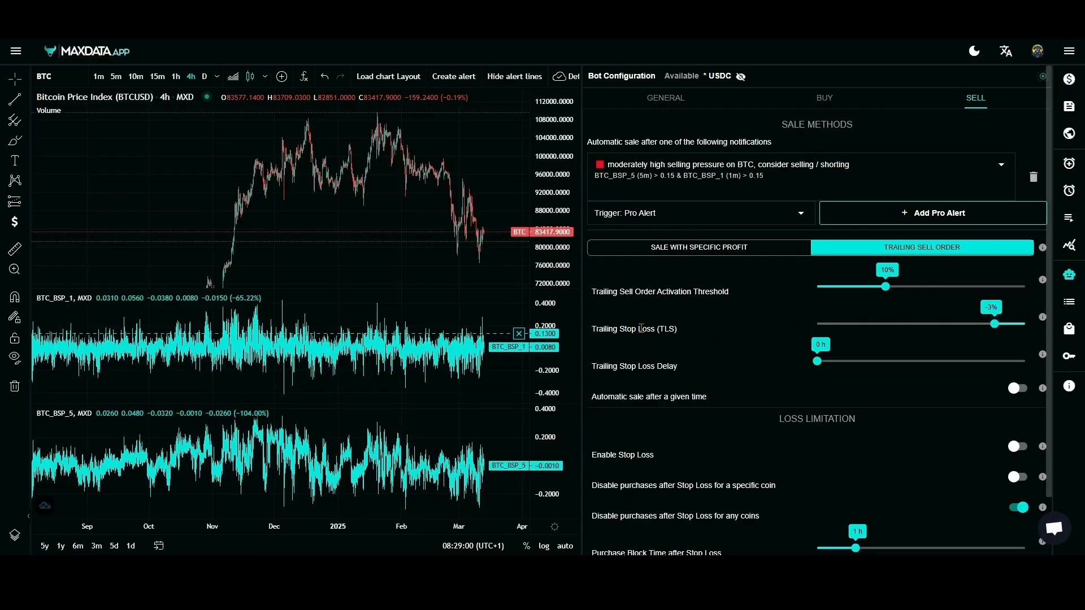
pyautogui.scroll(-1, 641, 328)
pyautogui.scroll(1, 616, 338)
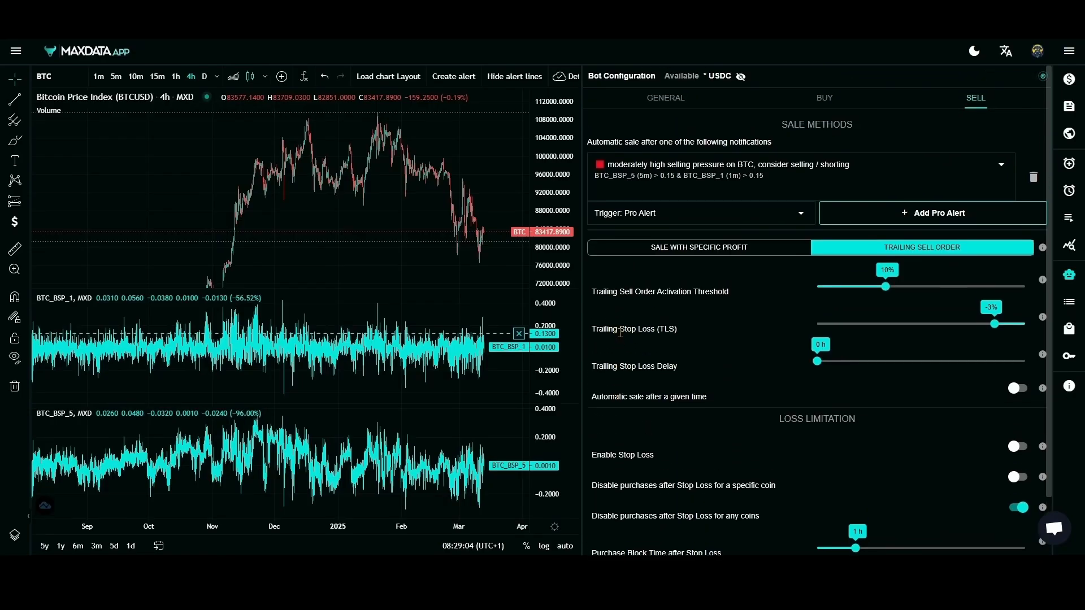
# Step: Enable the bot's stop loss and move the Stop Loss Threshold closer to zero
pyautogui.scroll(-1, 620, 332)
pyautogui.click(1018, 379)
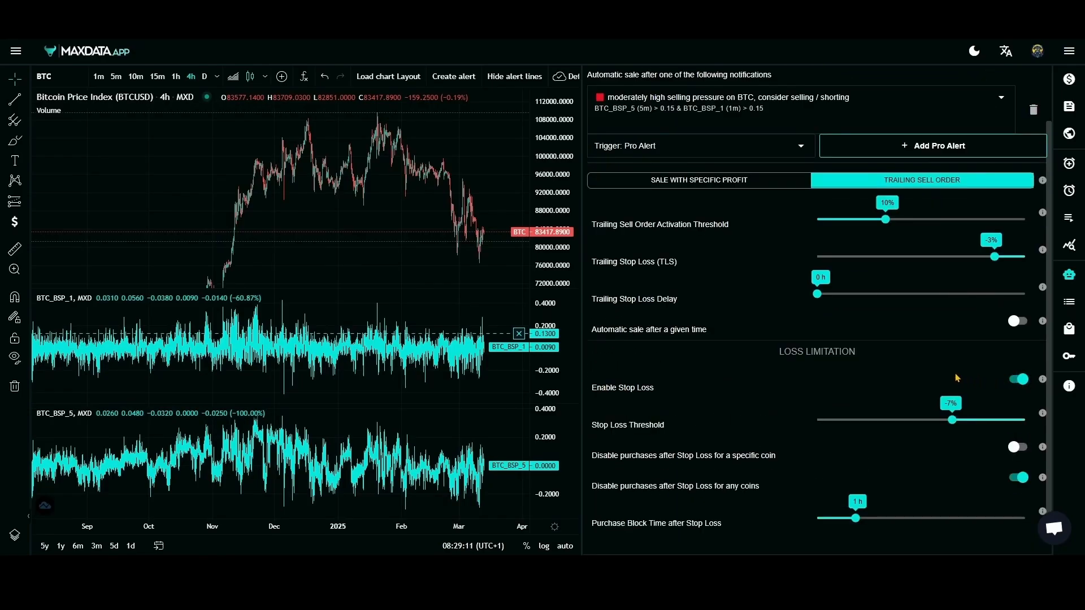
pyautogui.scroll(-1, 955, 380)
pyautogui.moveTo(952, 387); pyautogui.dragTo(980, 384)
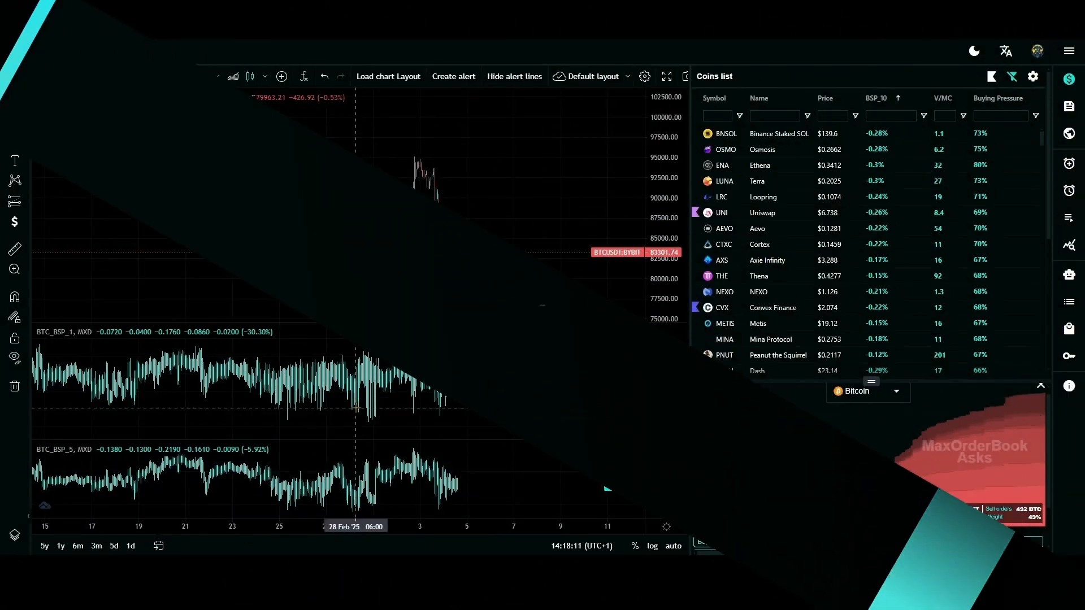
# Step: Start a new alert on the BTC_BSP_1 indicator with the condition Less than -0.25
pyautogui.rightClick(467, 410)
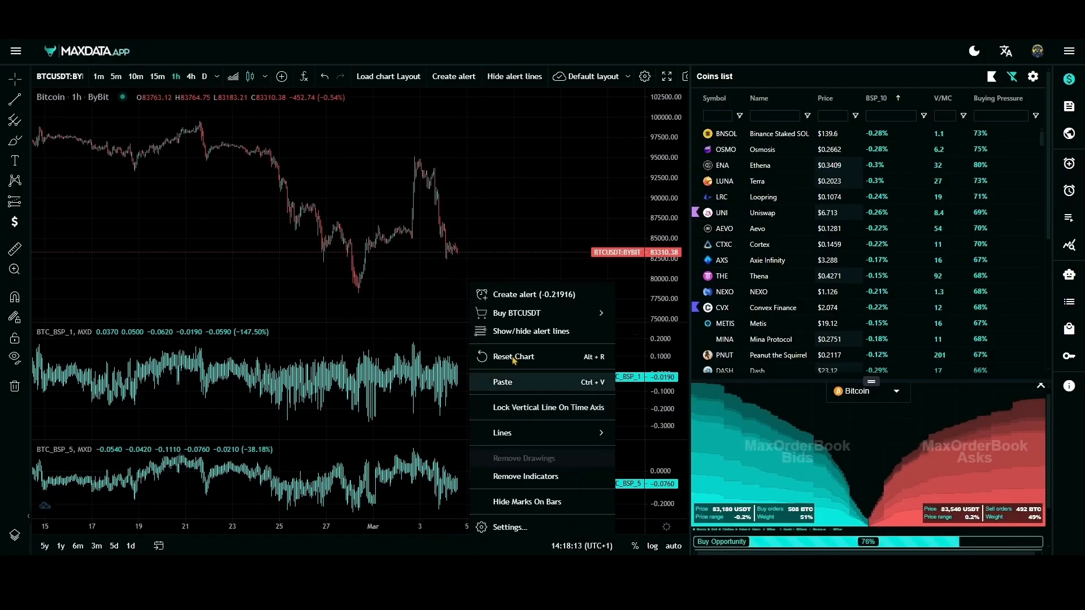
pyautogui.click(555, 297)
pyautogui.doubleClick(565, 202)
pyautogui.write('25')
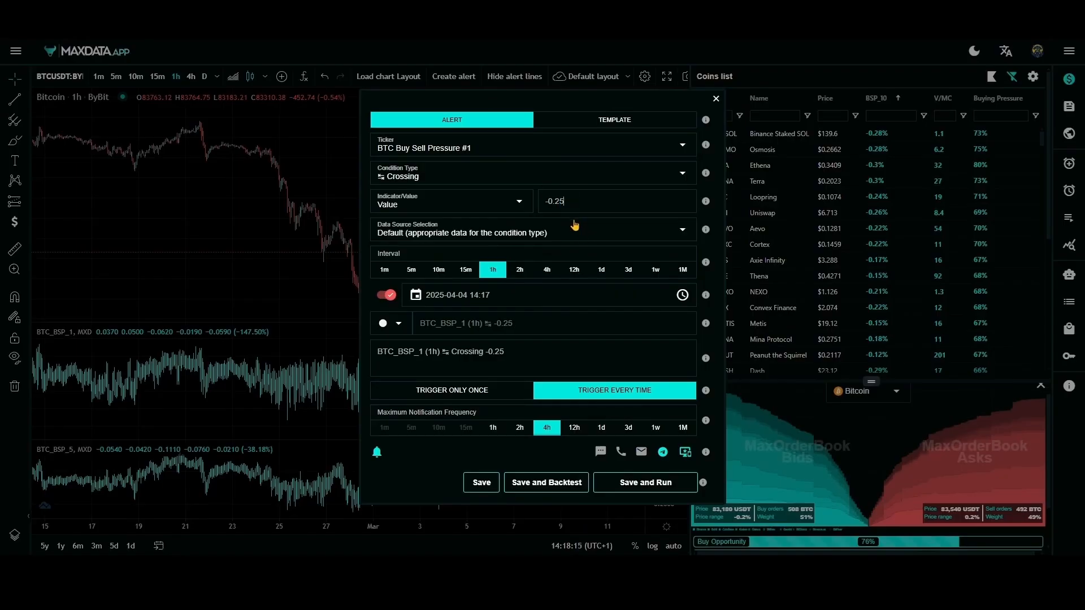
pyautogui.click(439, 177)
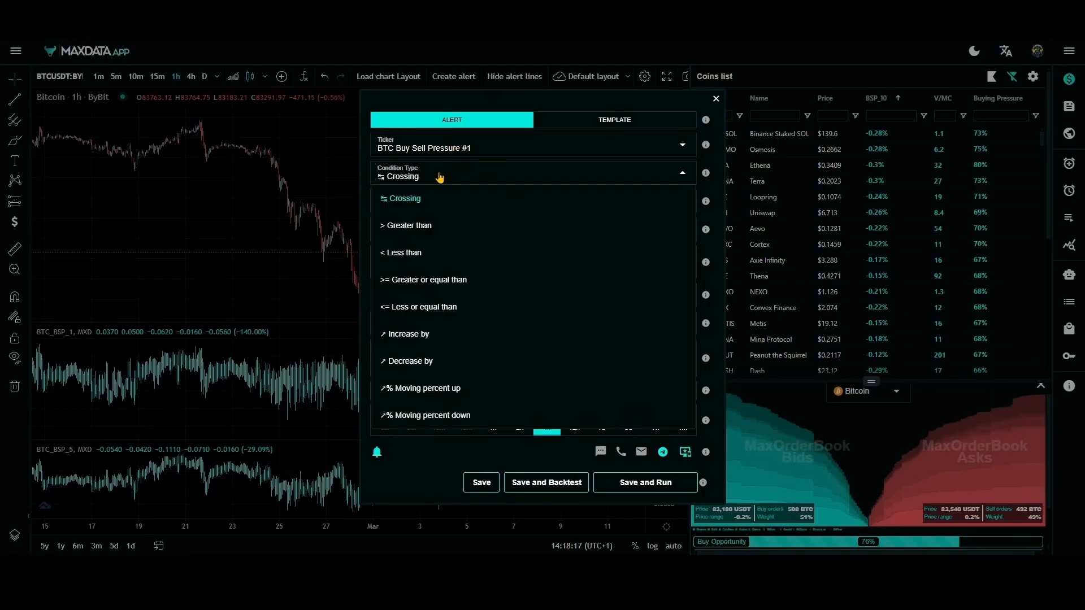
pyautogui.click(403, 253)
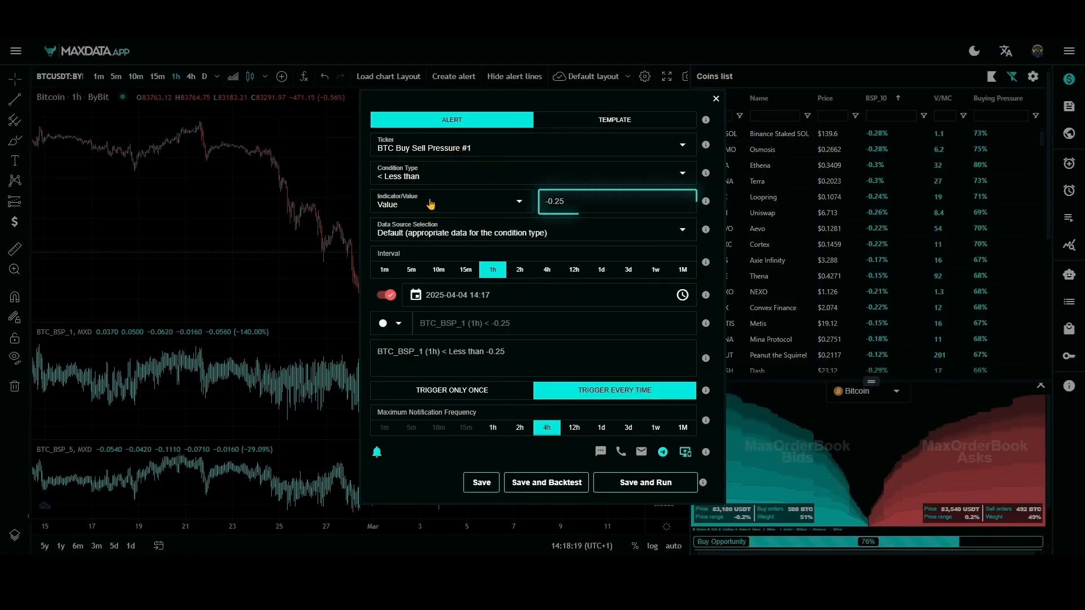